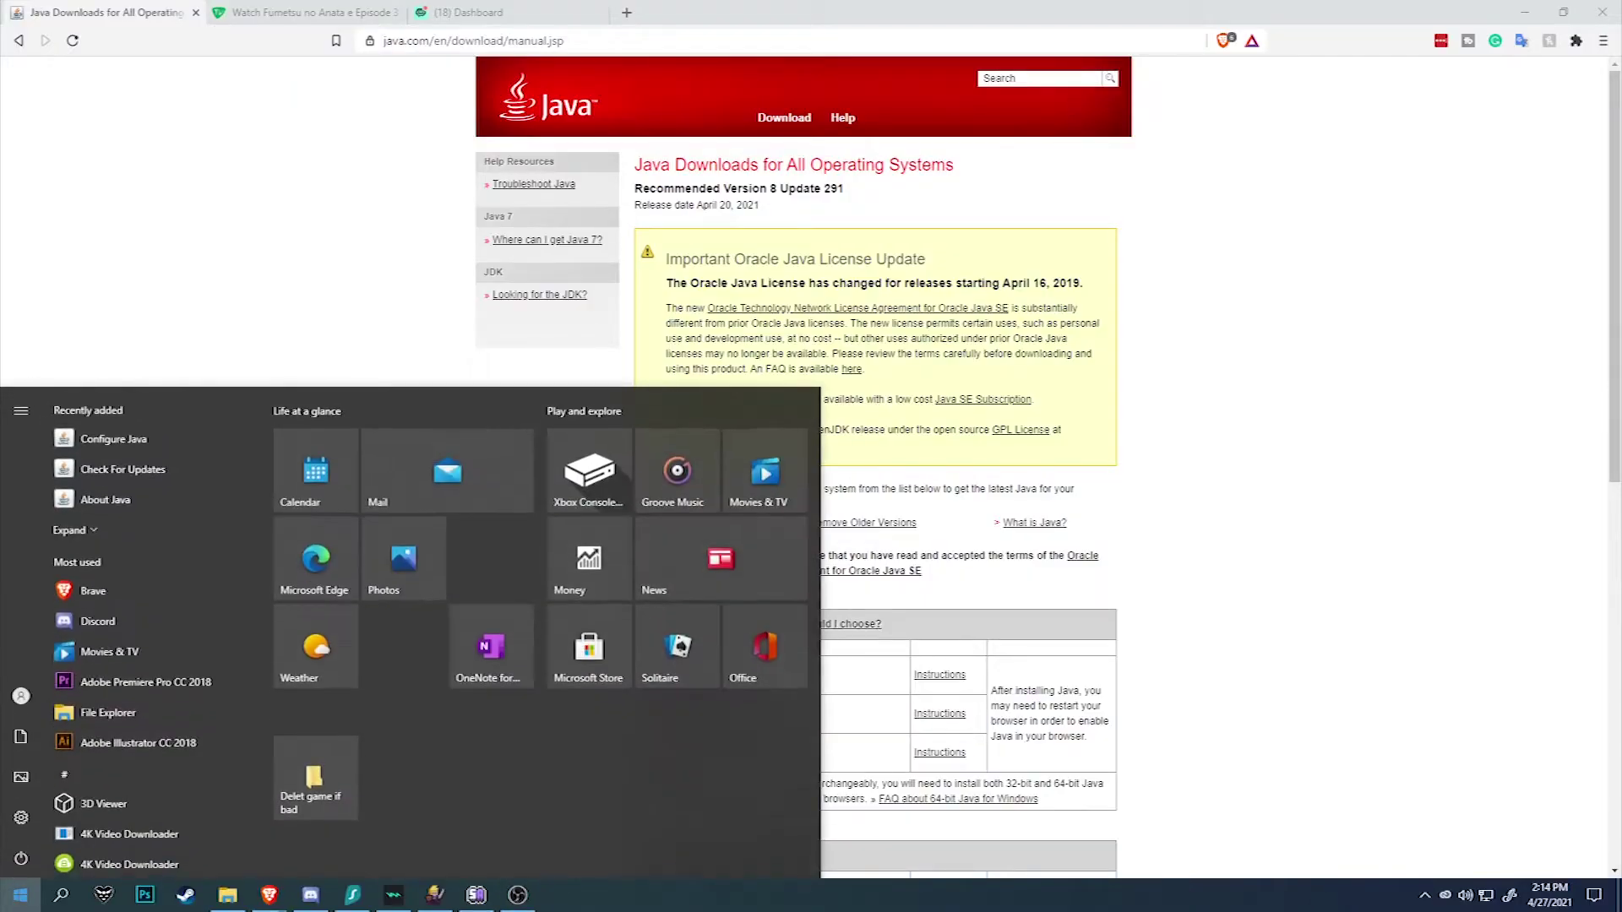
- Find and open System Information to check the computer's system type
type("syds")
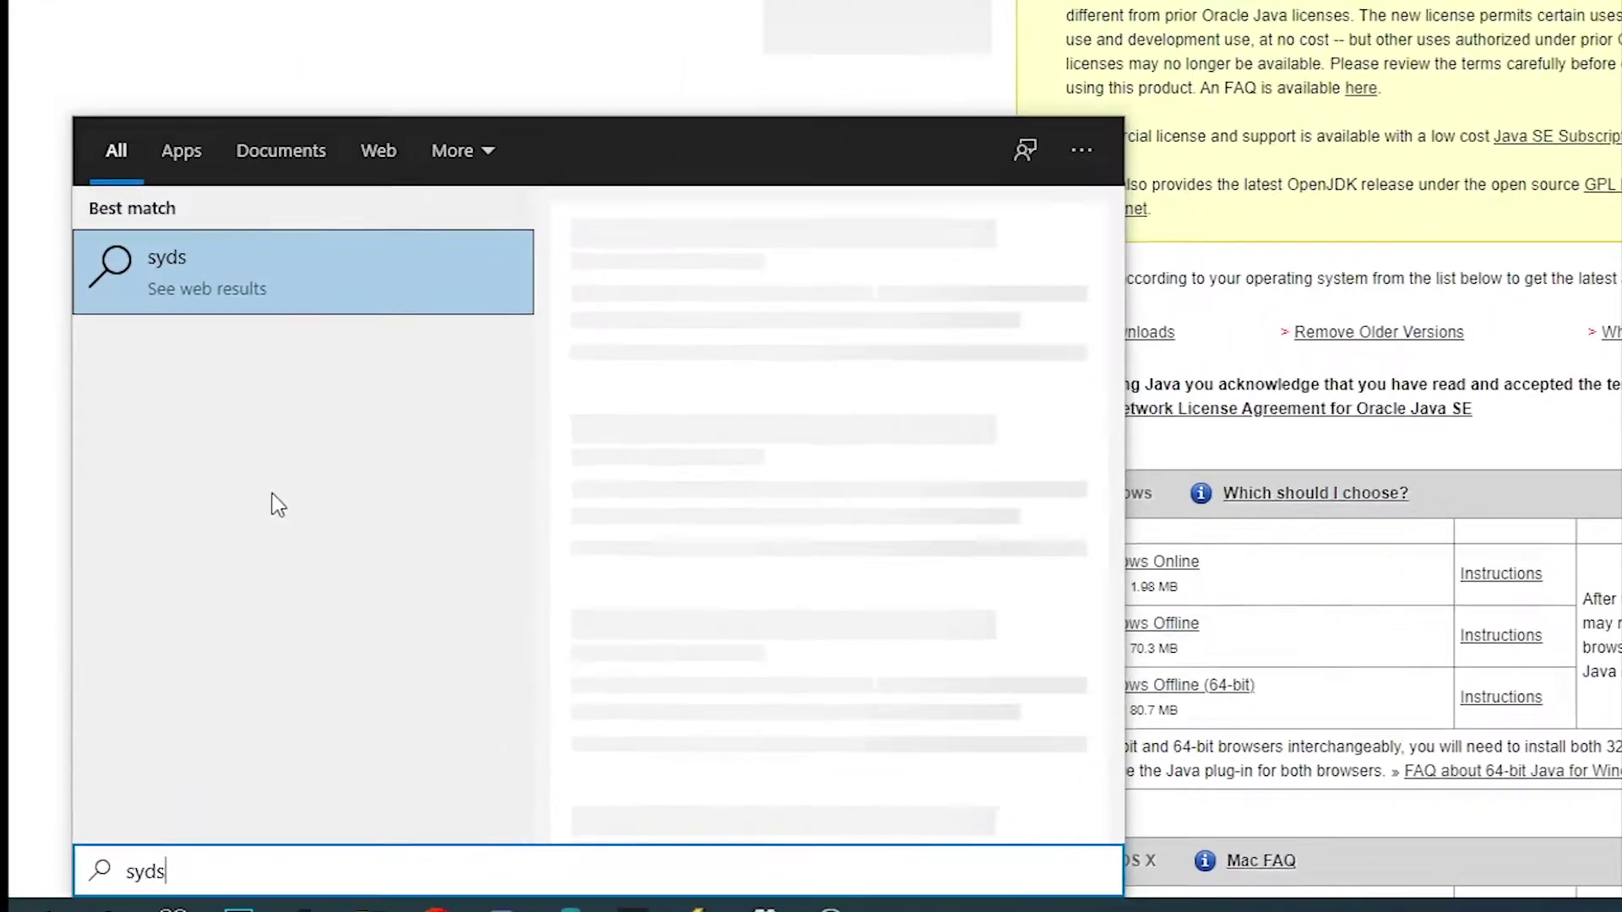
key("BackSpace")
key("BackSpace")
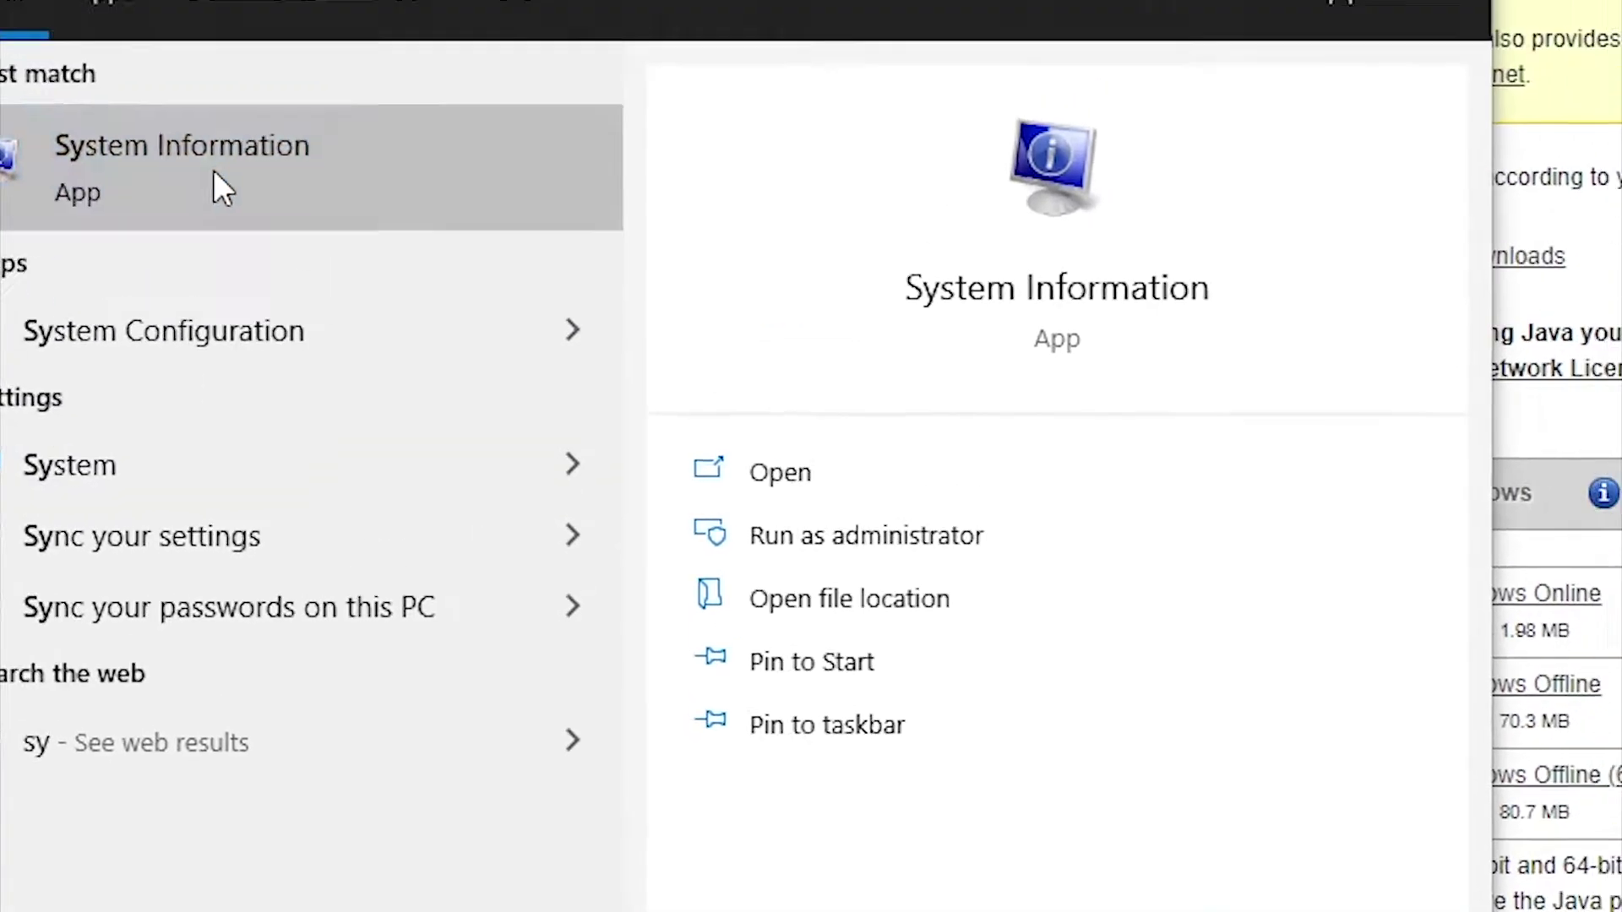
left_click(359, 69)
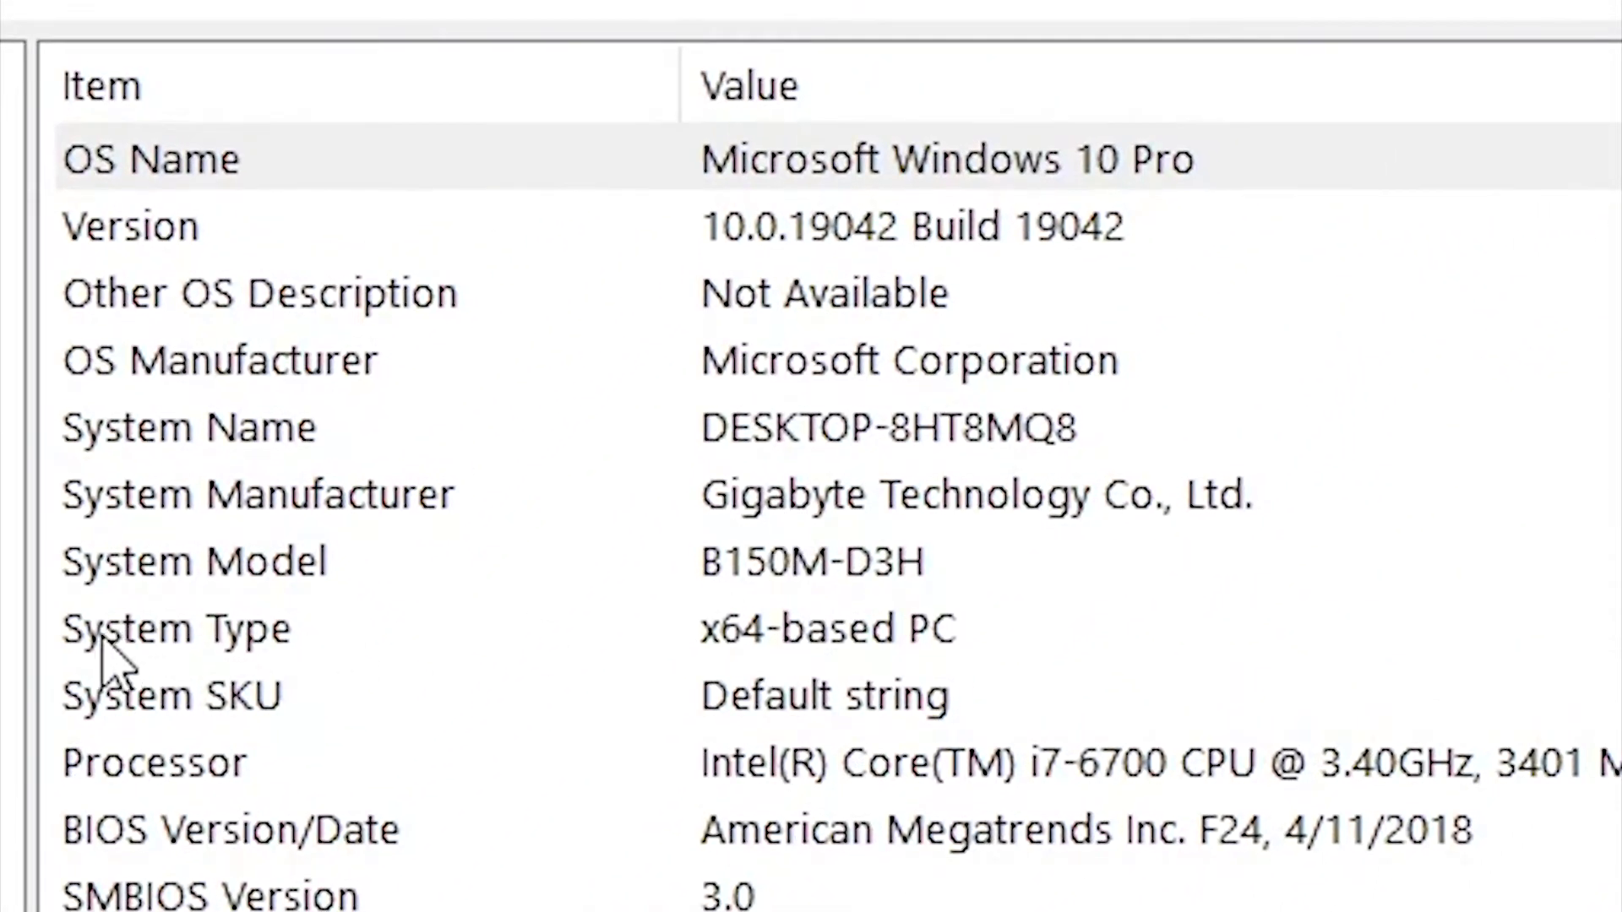
left_click(636, 144)
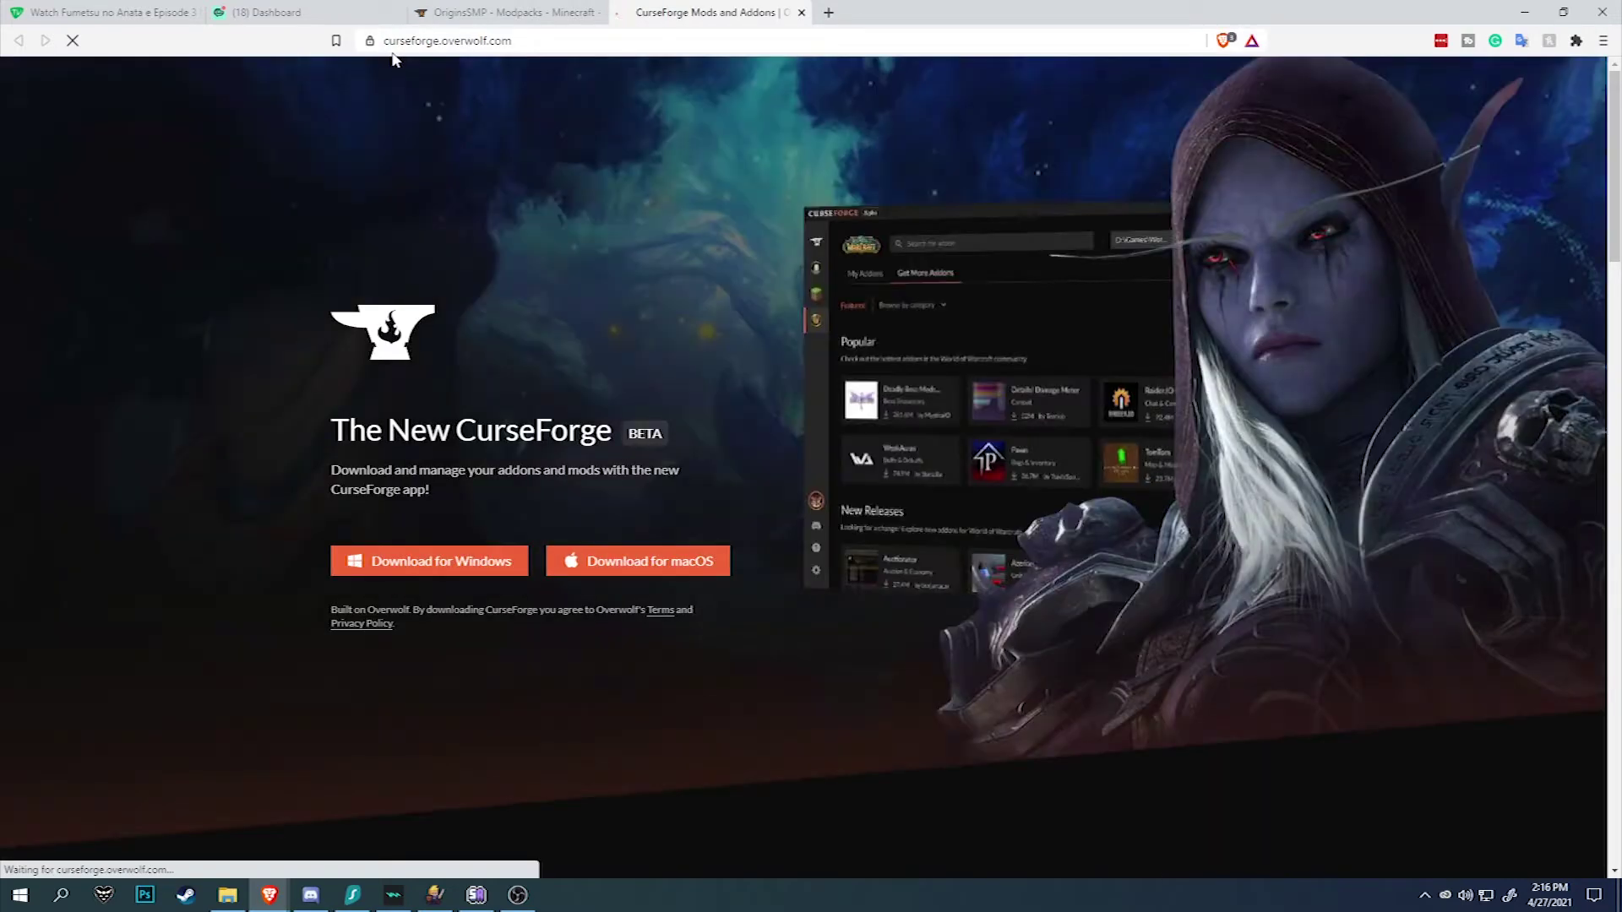
- Download the Windows version of the CurseForge installer to the Downloads folder and run it
left_click(434, 566)
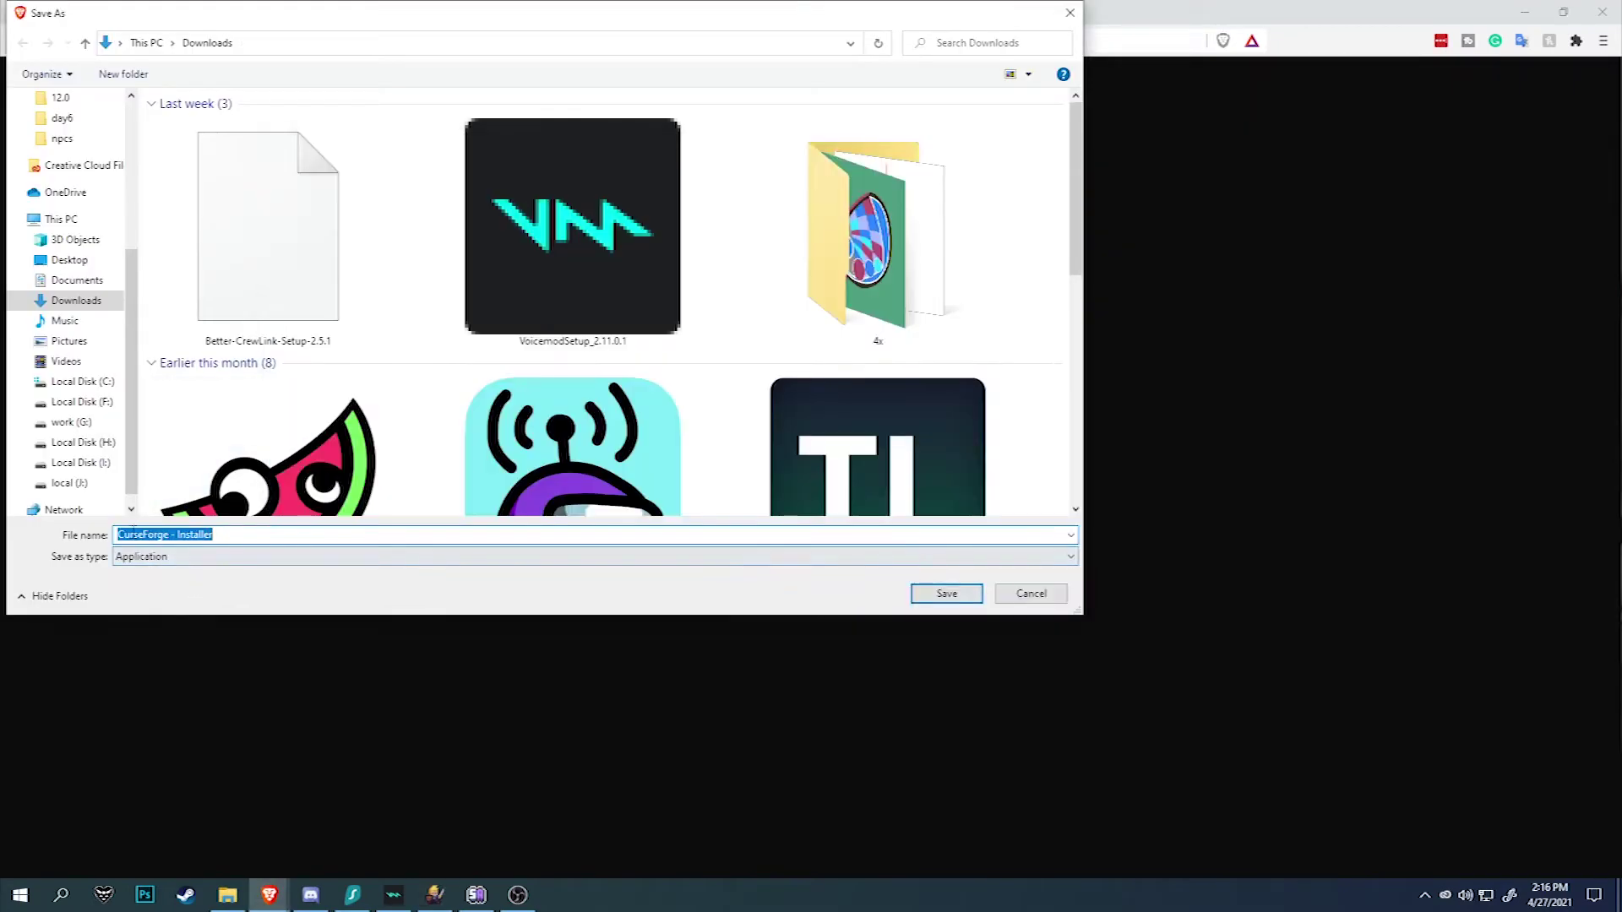
left_click(912, 597)
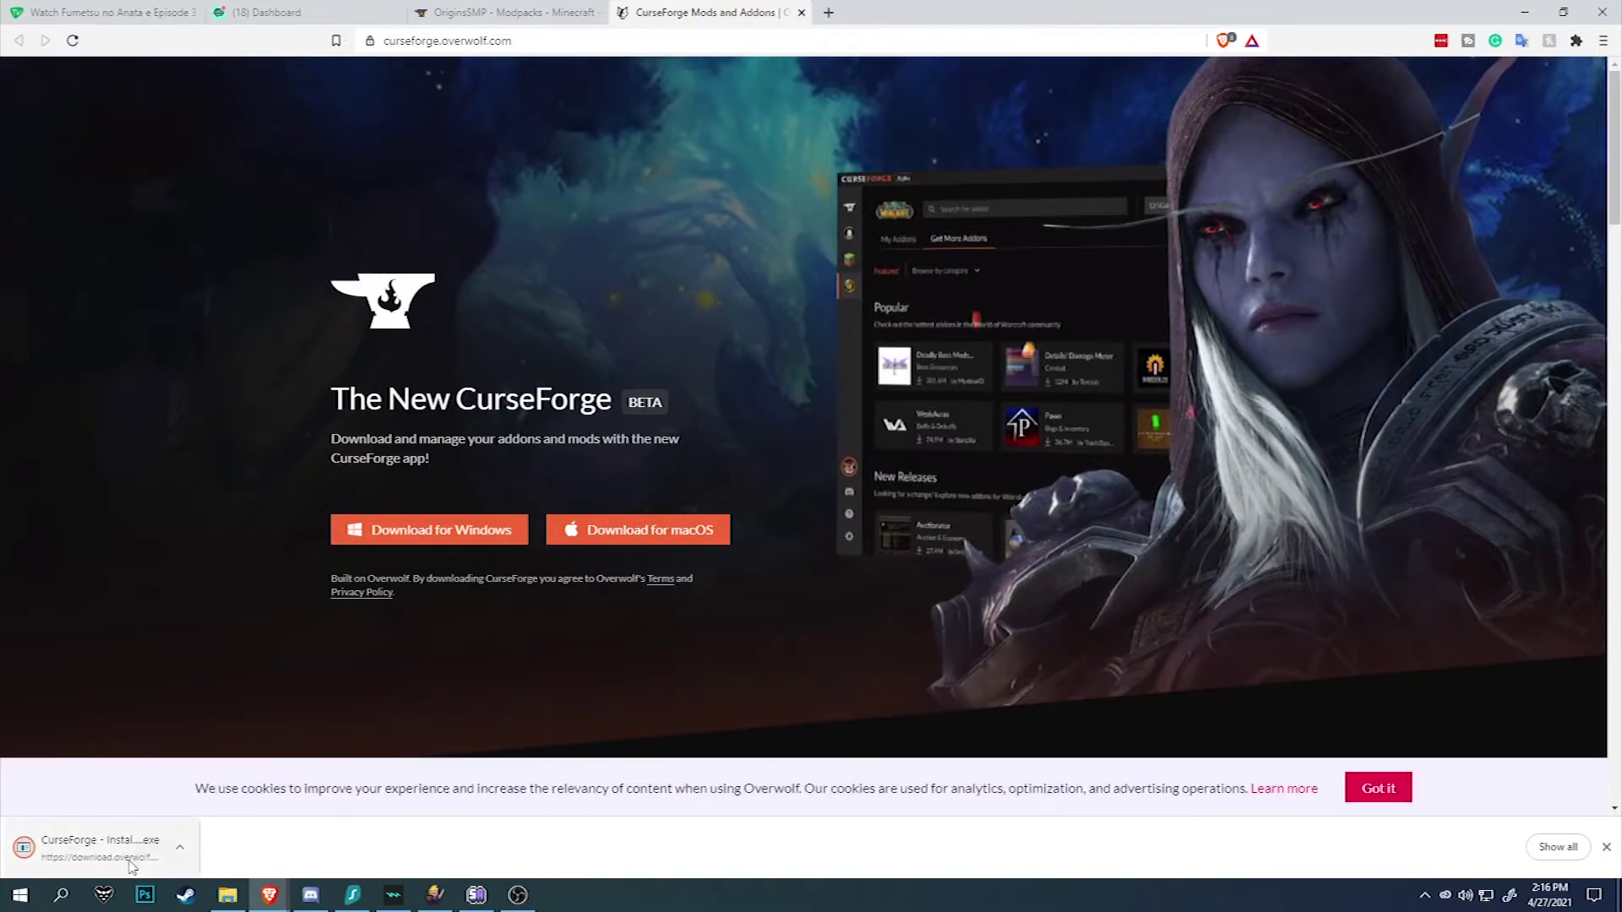
left_click(176, 855)
left_click(498, 843)
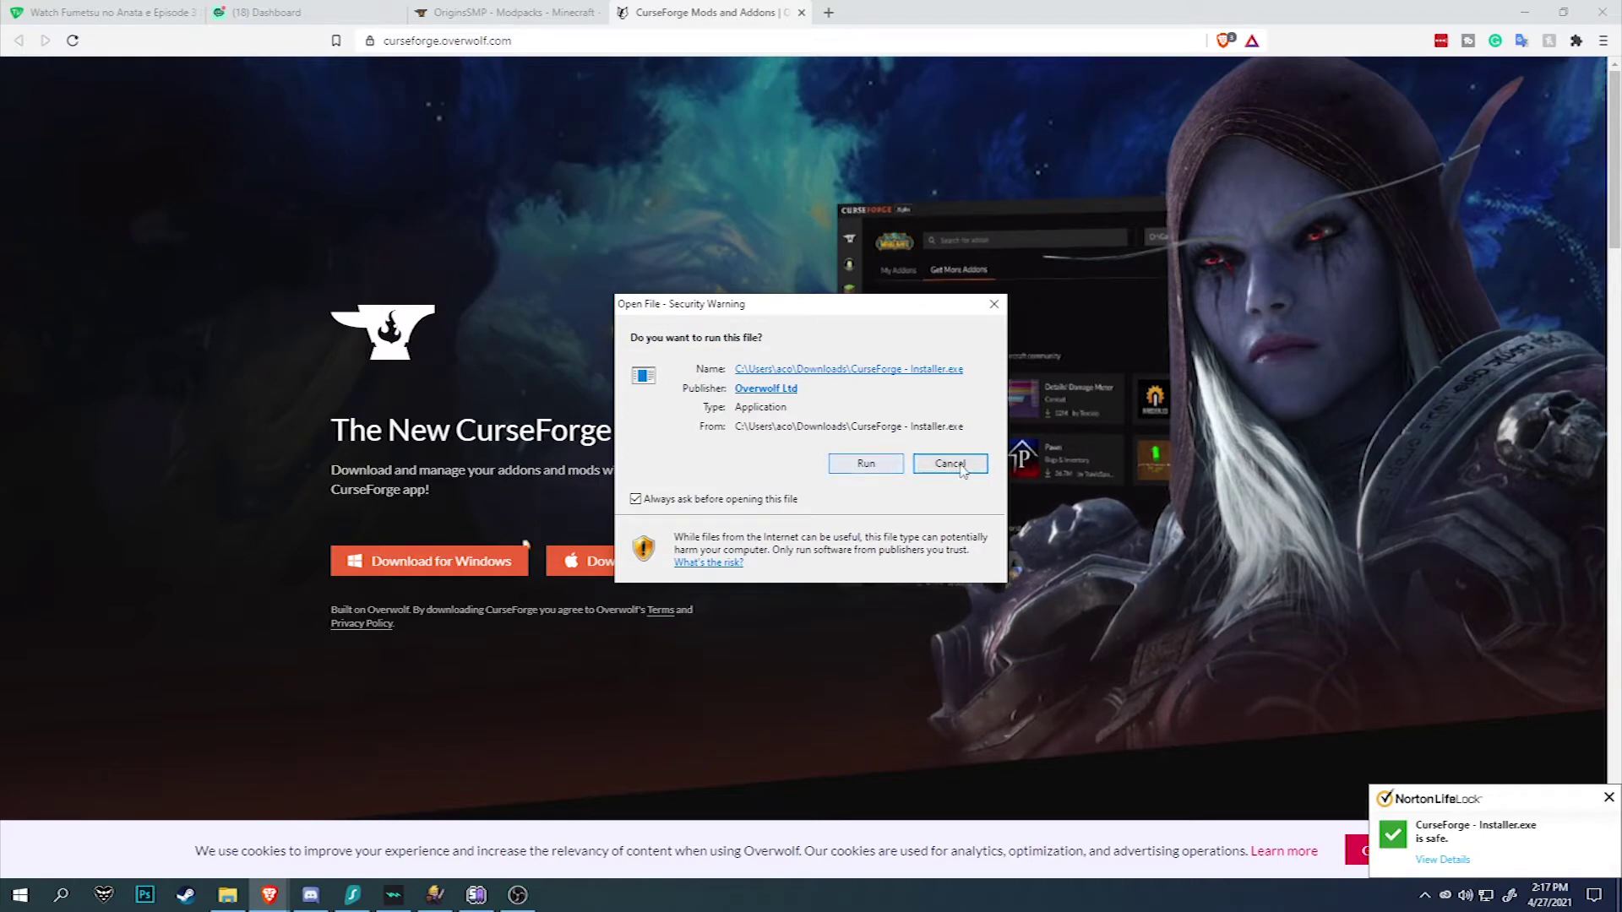
left_click(886, 467)
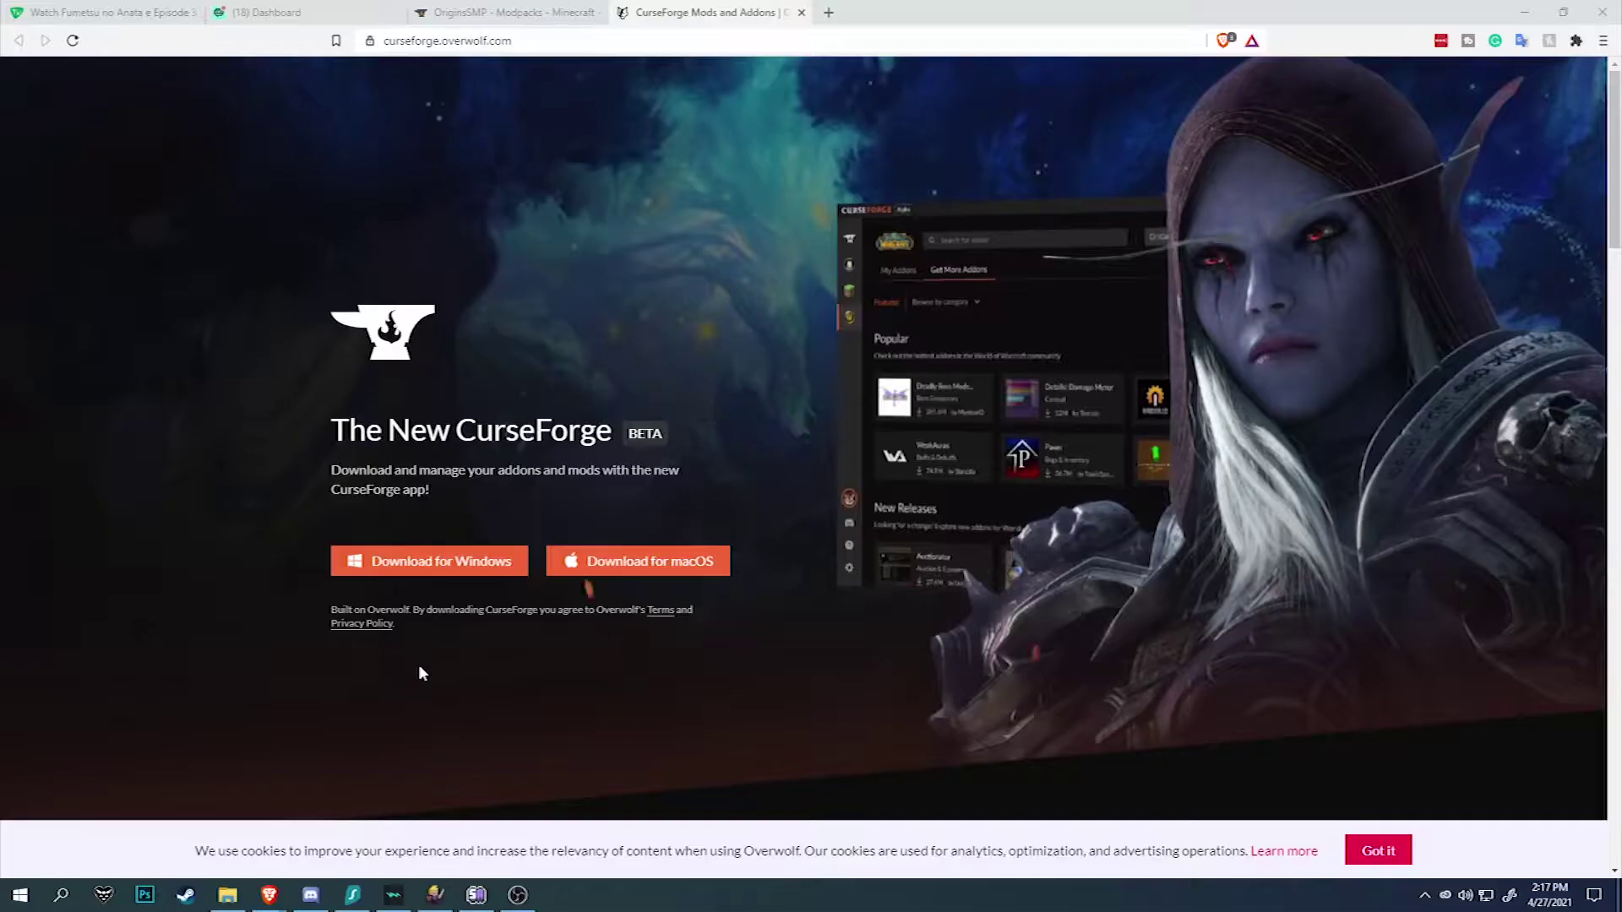
- Search Windows for CurseForge and launch the app
left_click(20, 894)
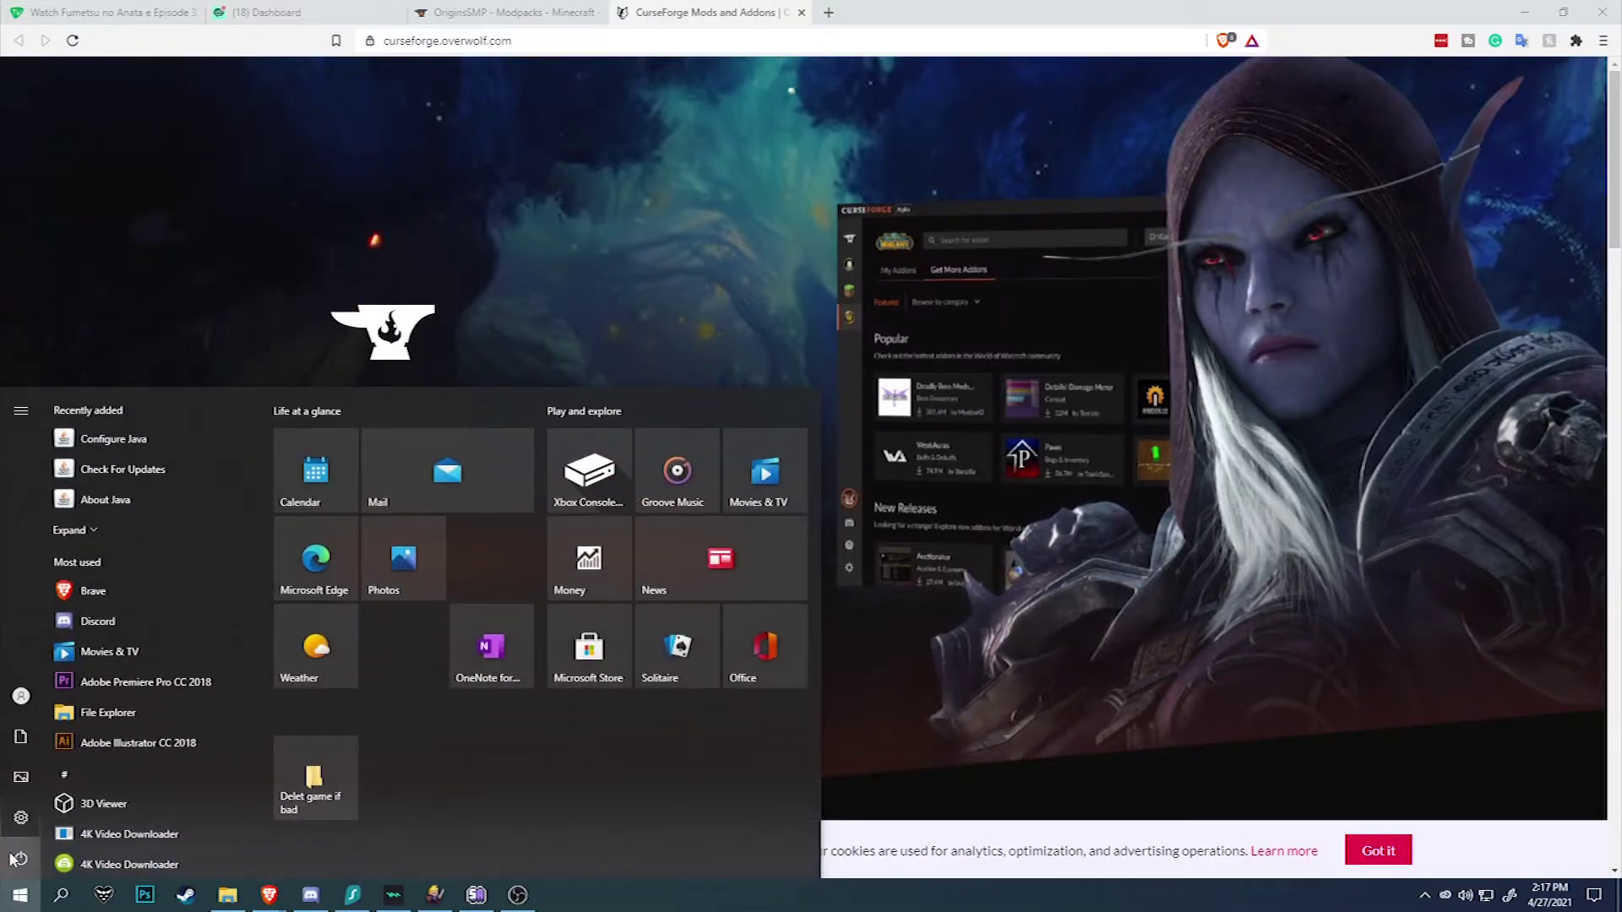
type("cu")
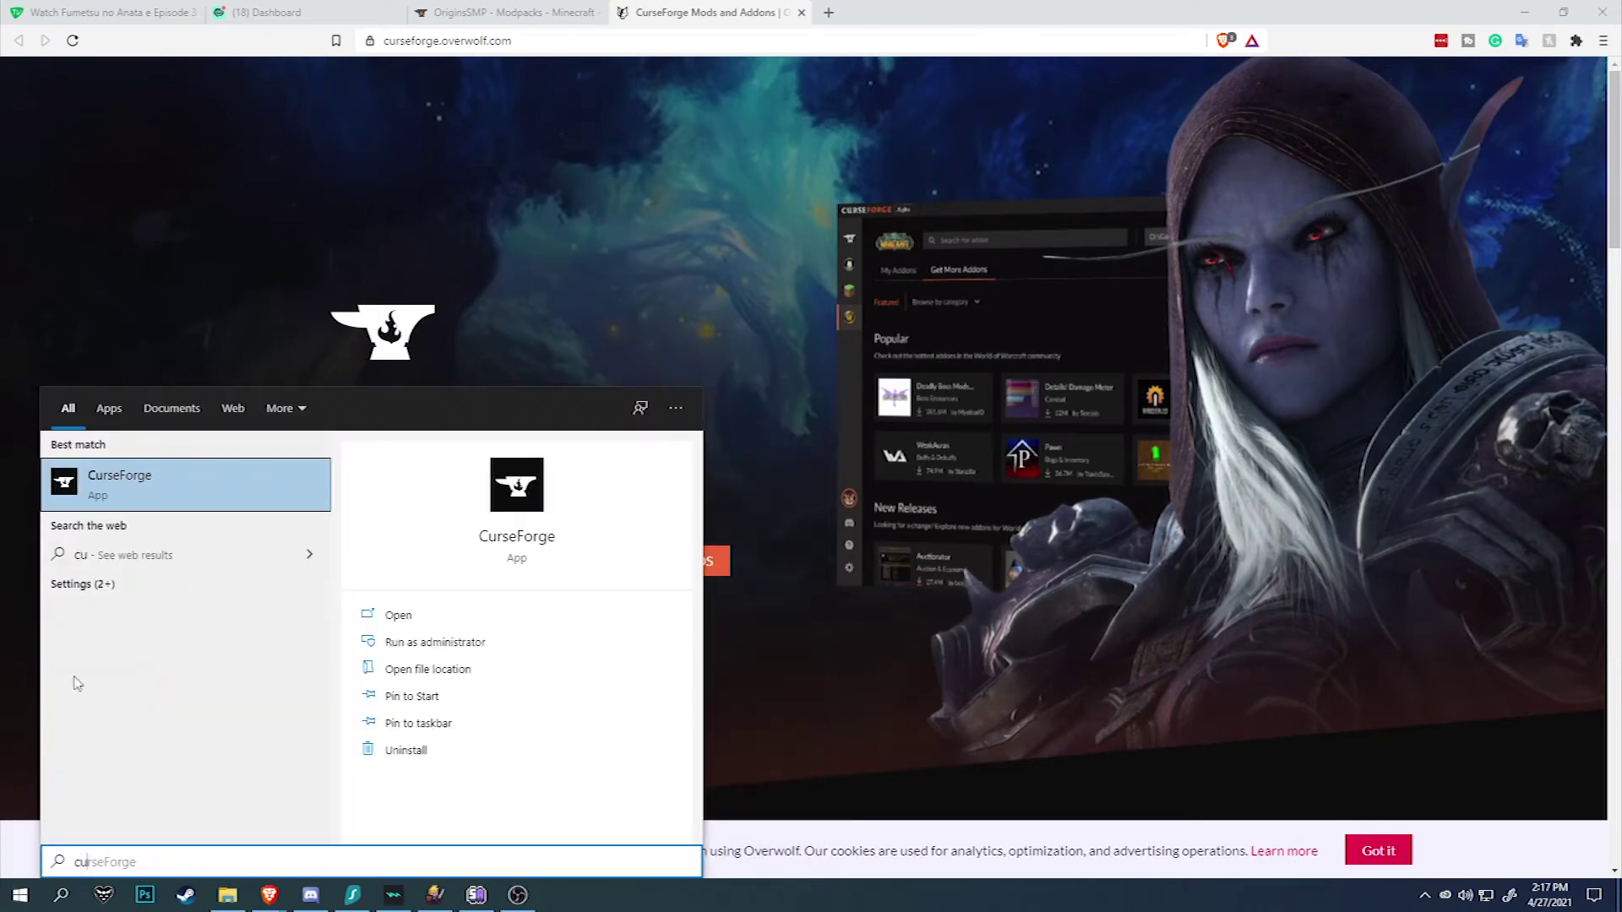
key("Return")
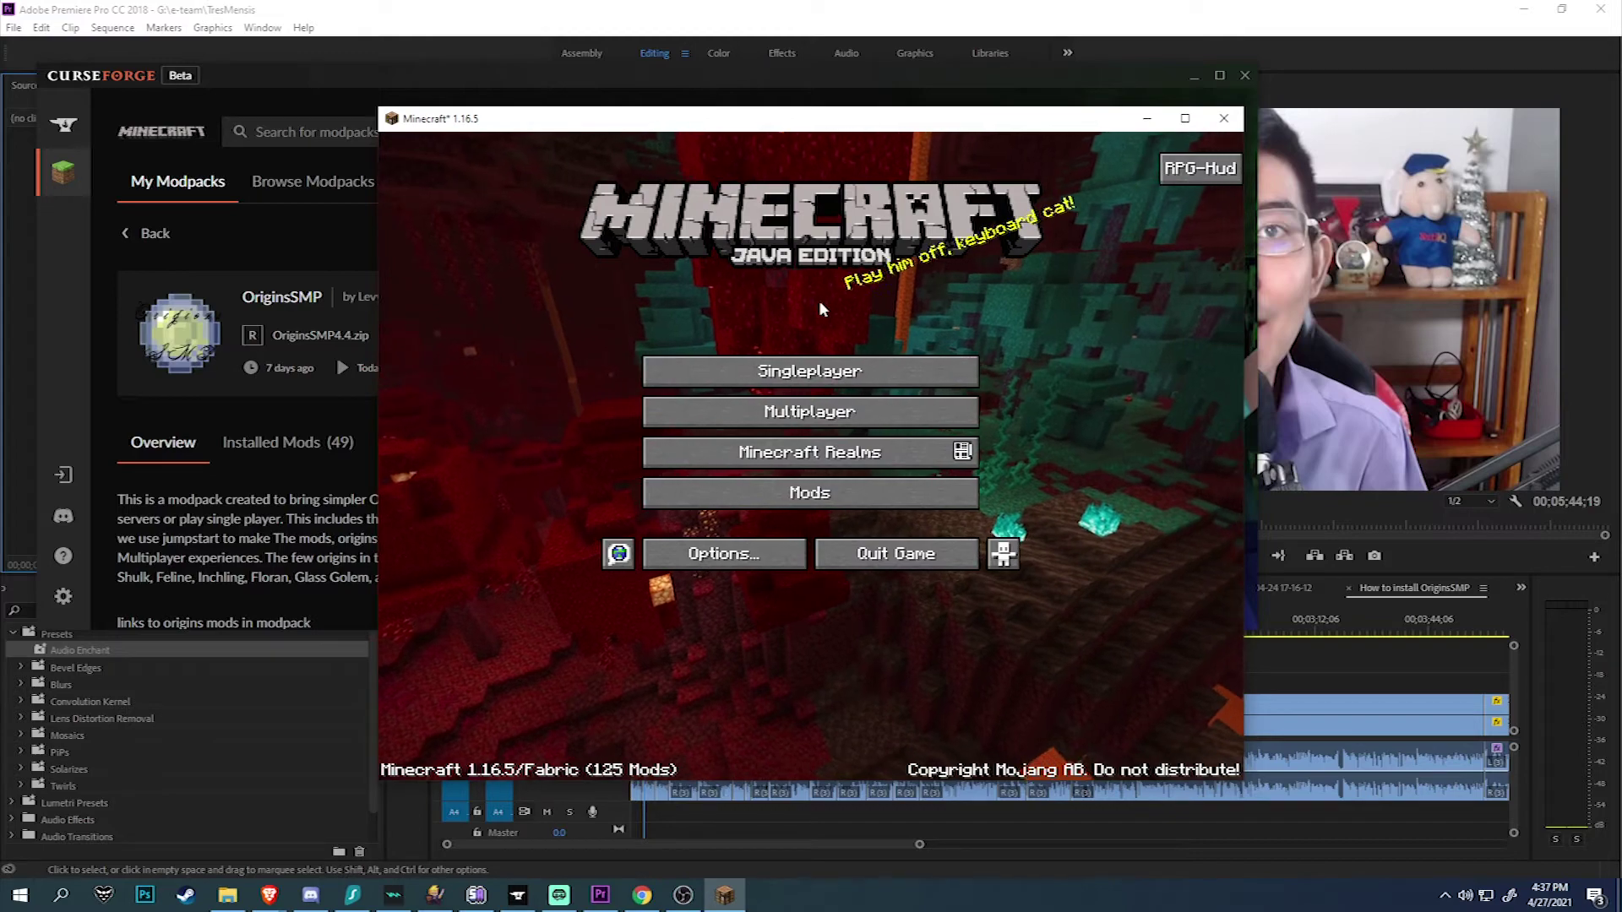
- In Minecraft multiplayer, accept the Minecraft Server entry with the address TresMensis.modded.fun and join that server
left_click(807, 404)
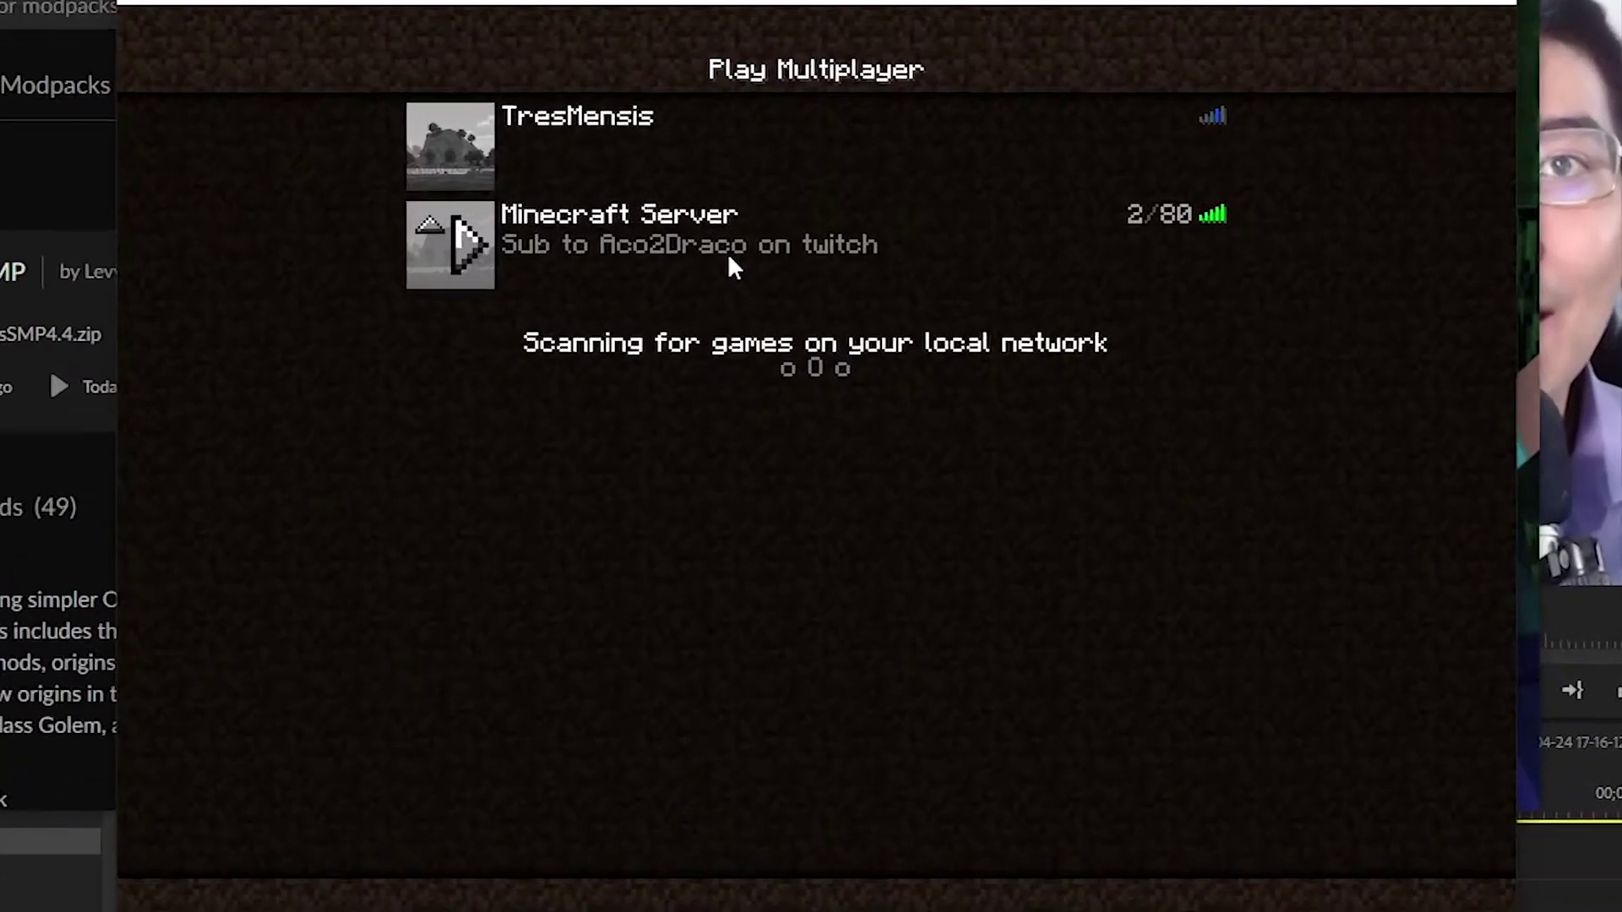
left_click(758, 291)
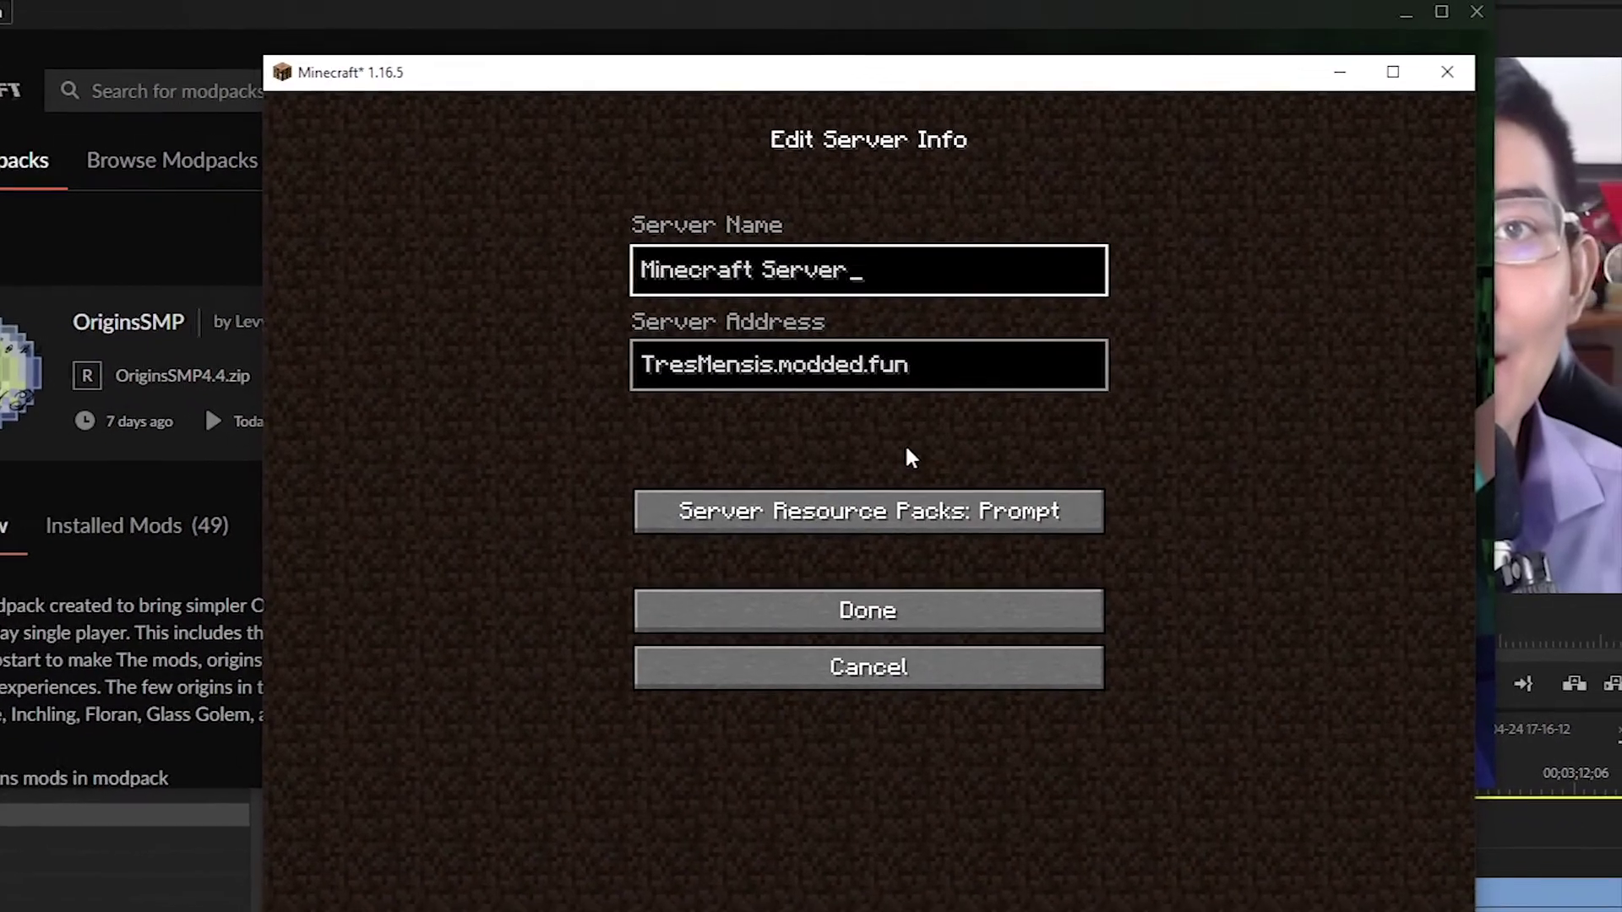
left_click(925, 616)
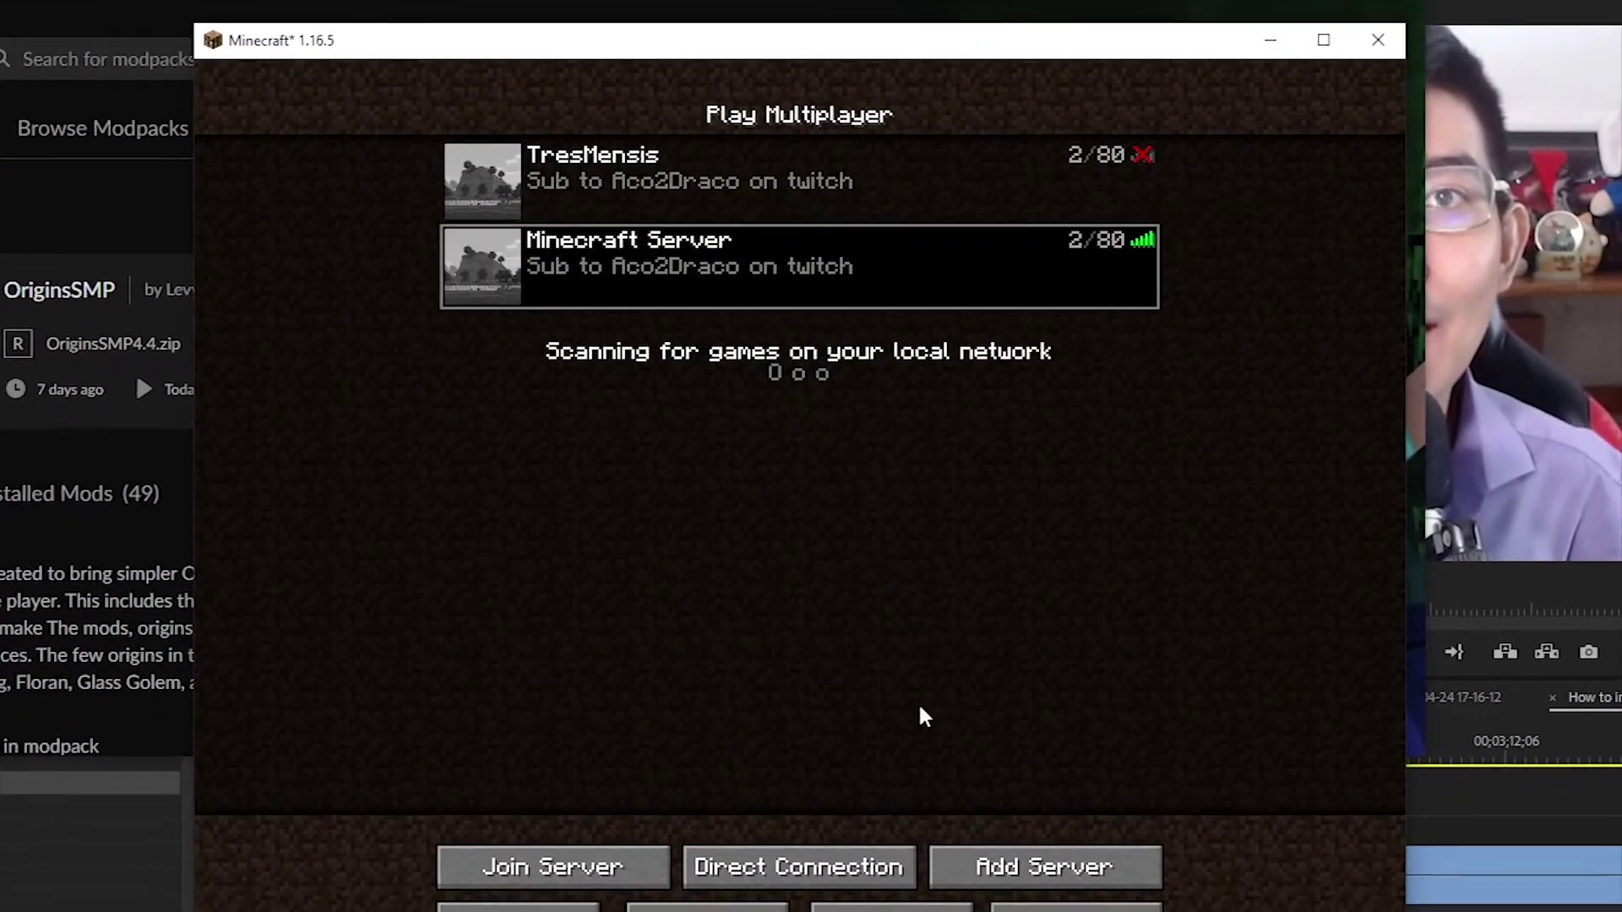
left_click(556, 881)
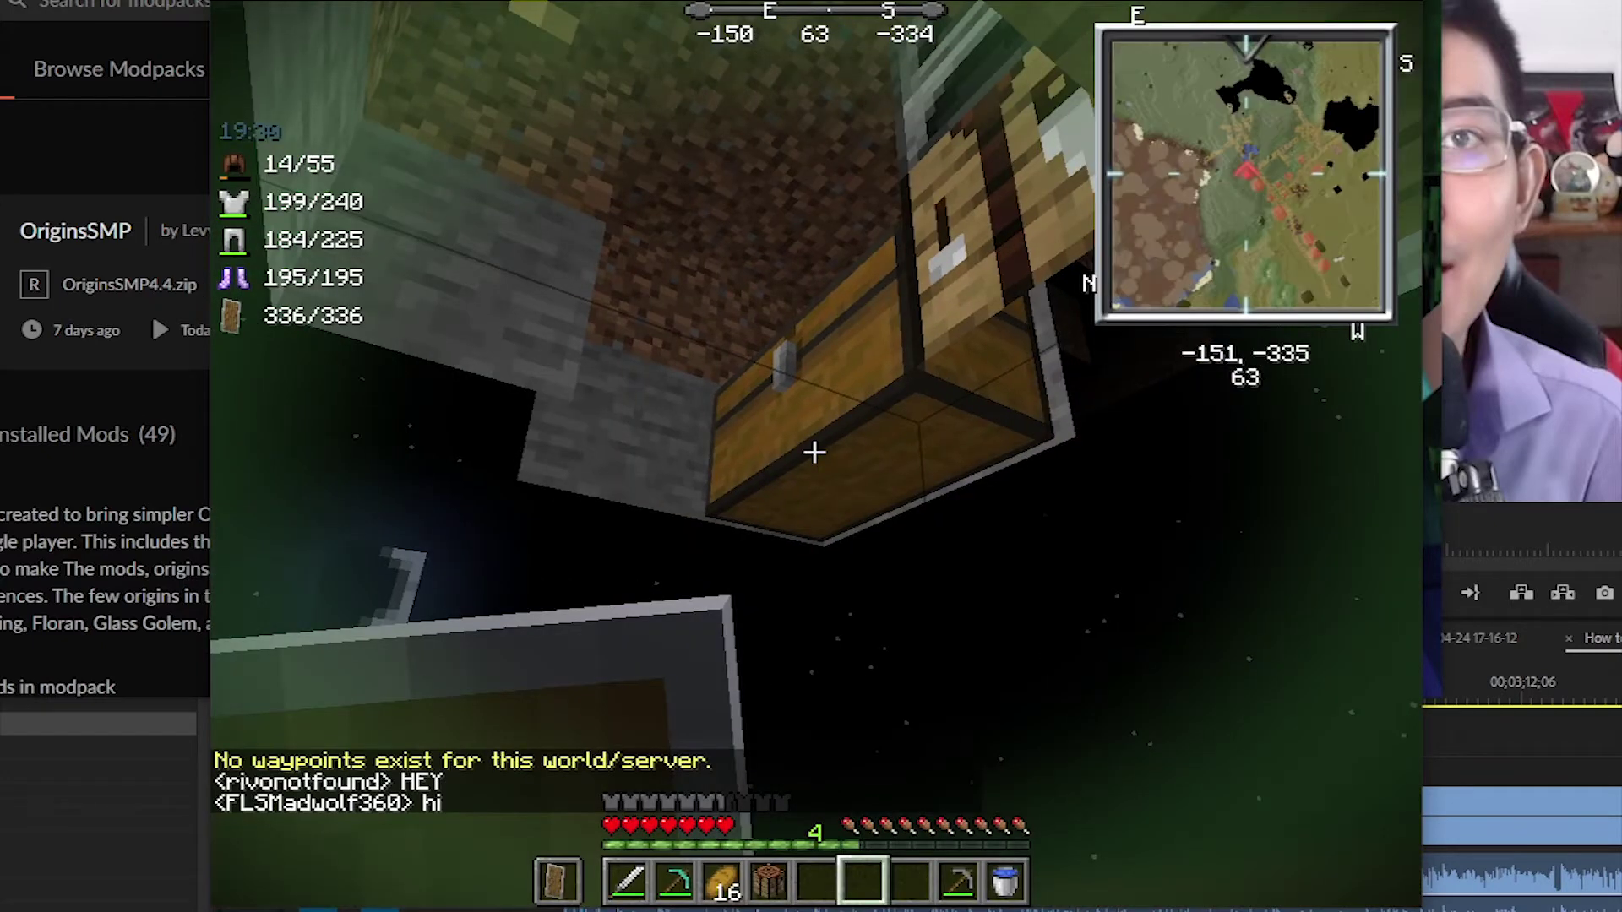
- Send the message "hey" in the game chat
type("t")
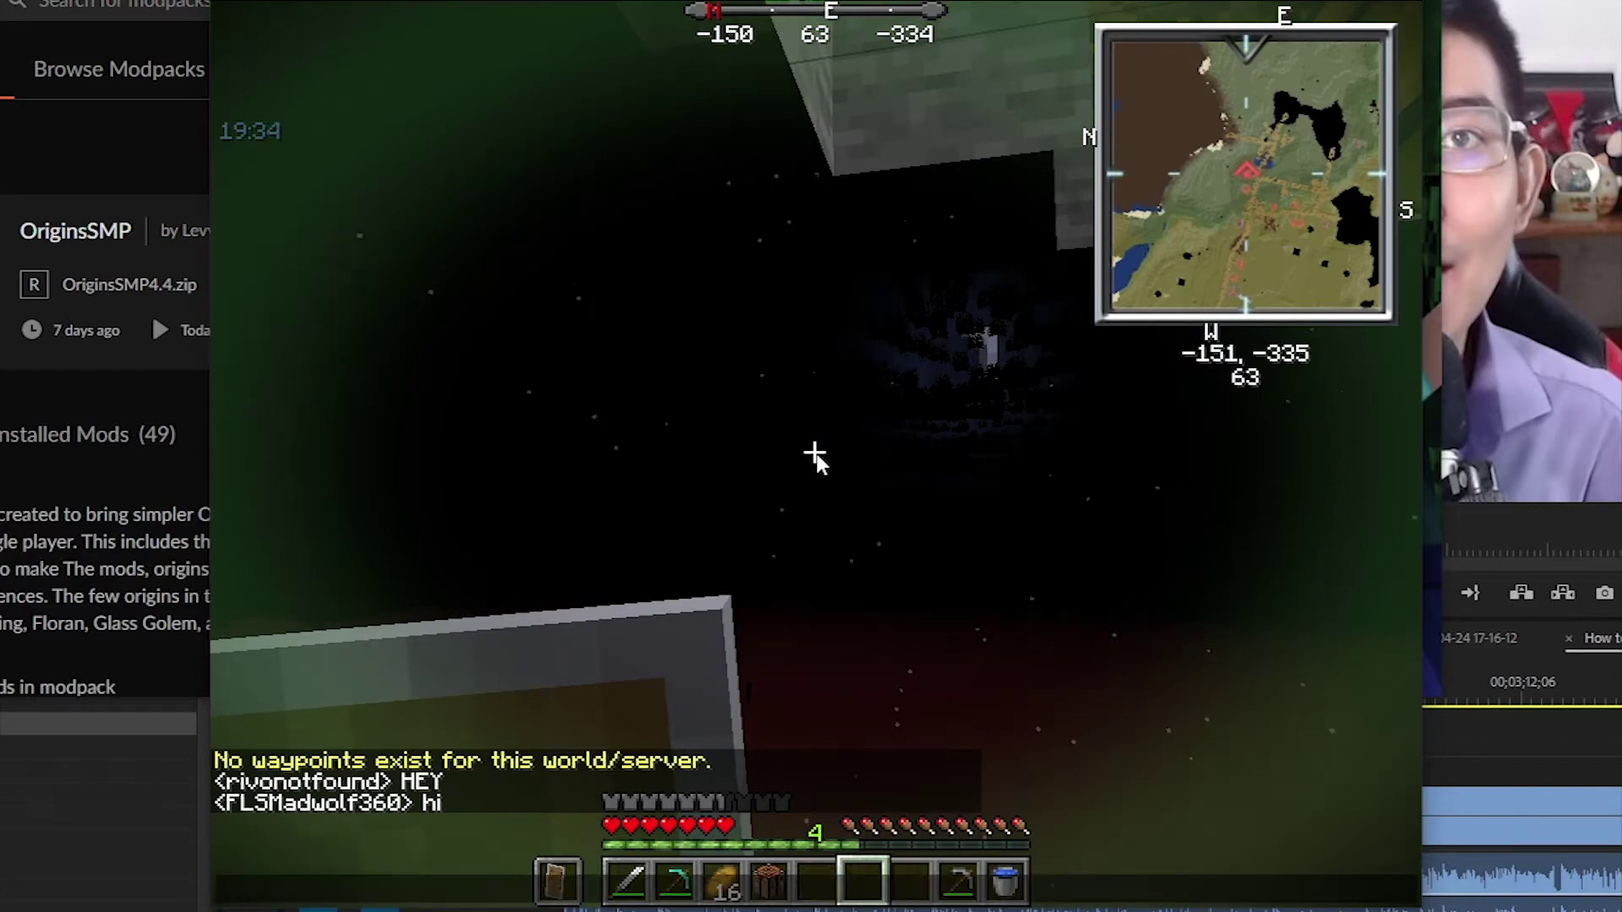
type("hey")
key("Return")
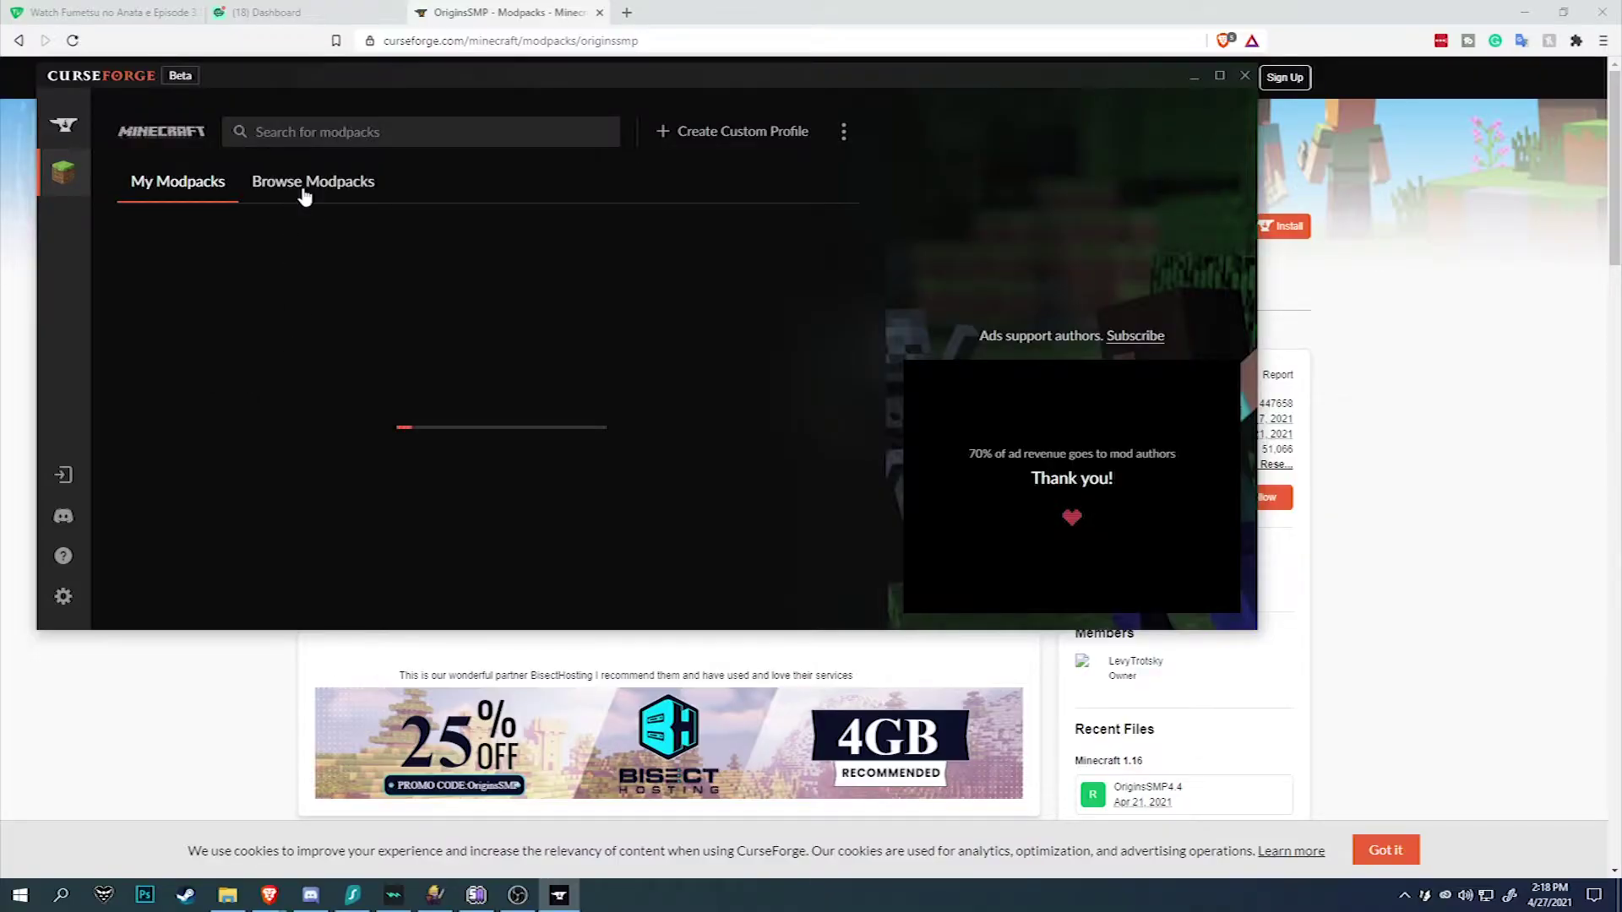
- Switch to CurseForge, choose Minecraft from the supported games, and browse its available modpacks
left_click(304, 189)
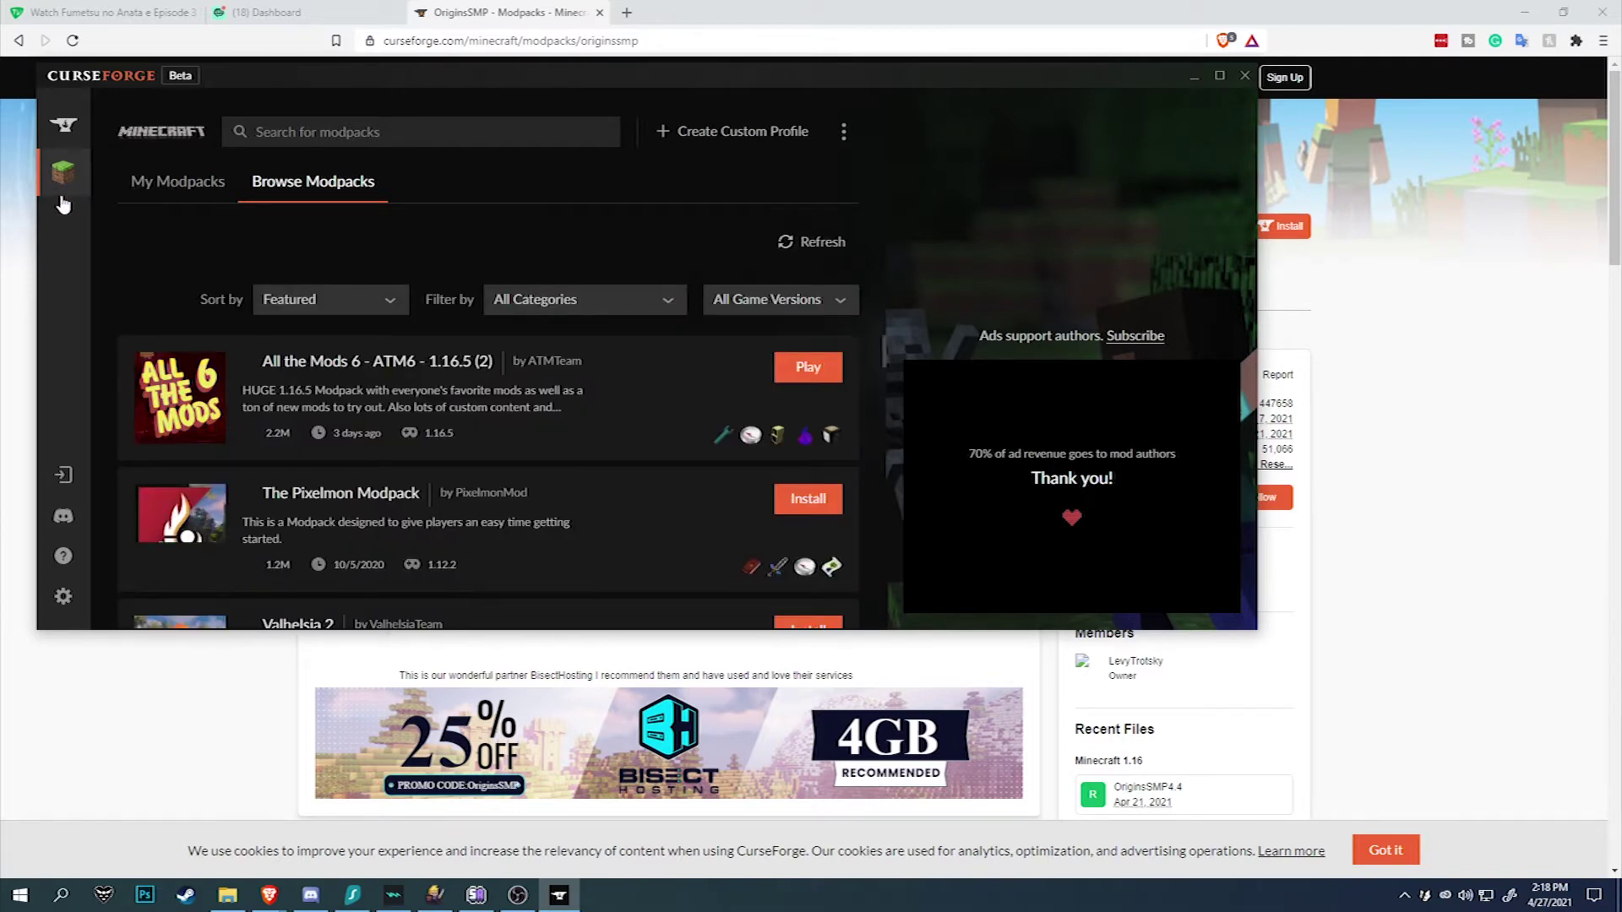
left_click(68, 142)
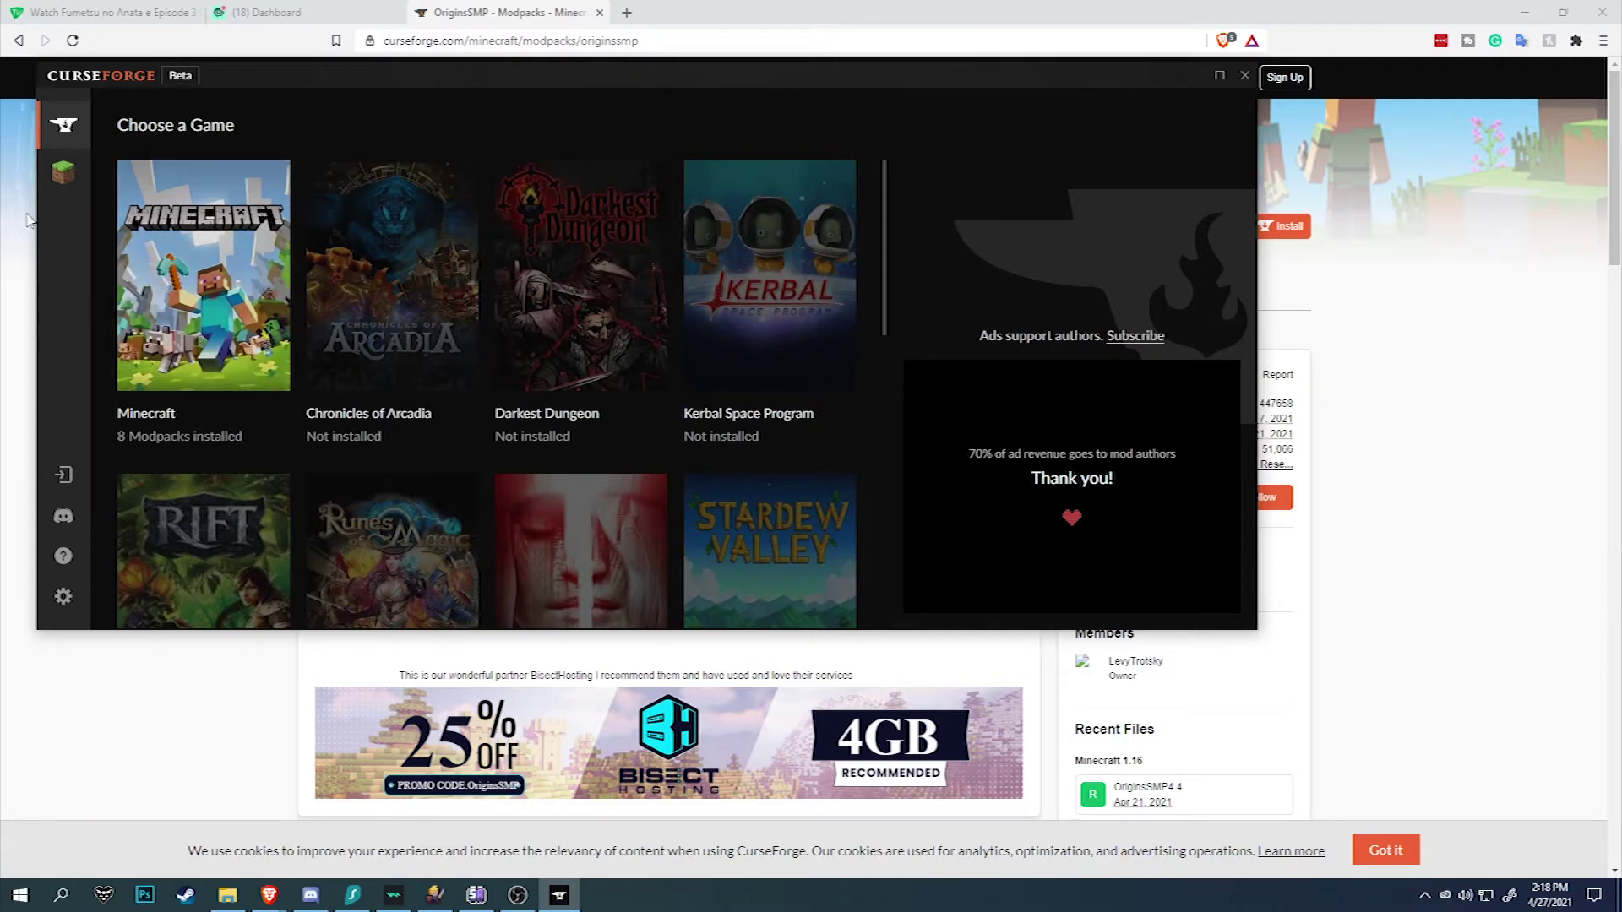
left_click(67, 192)
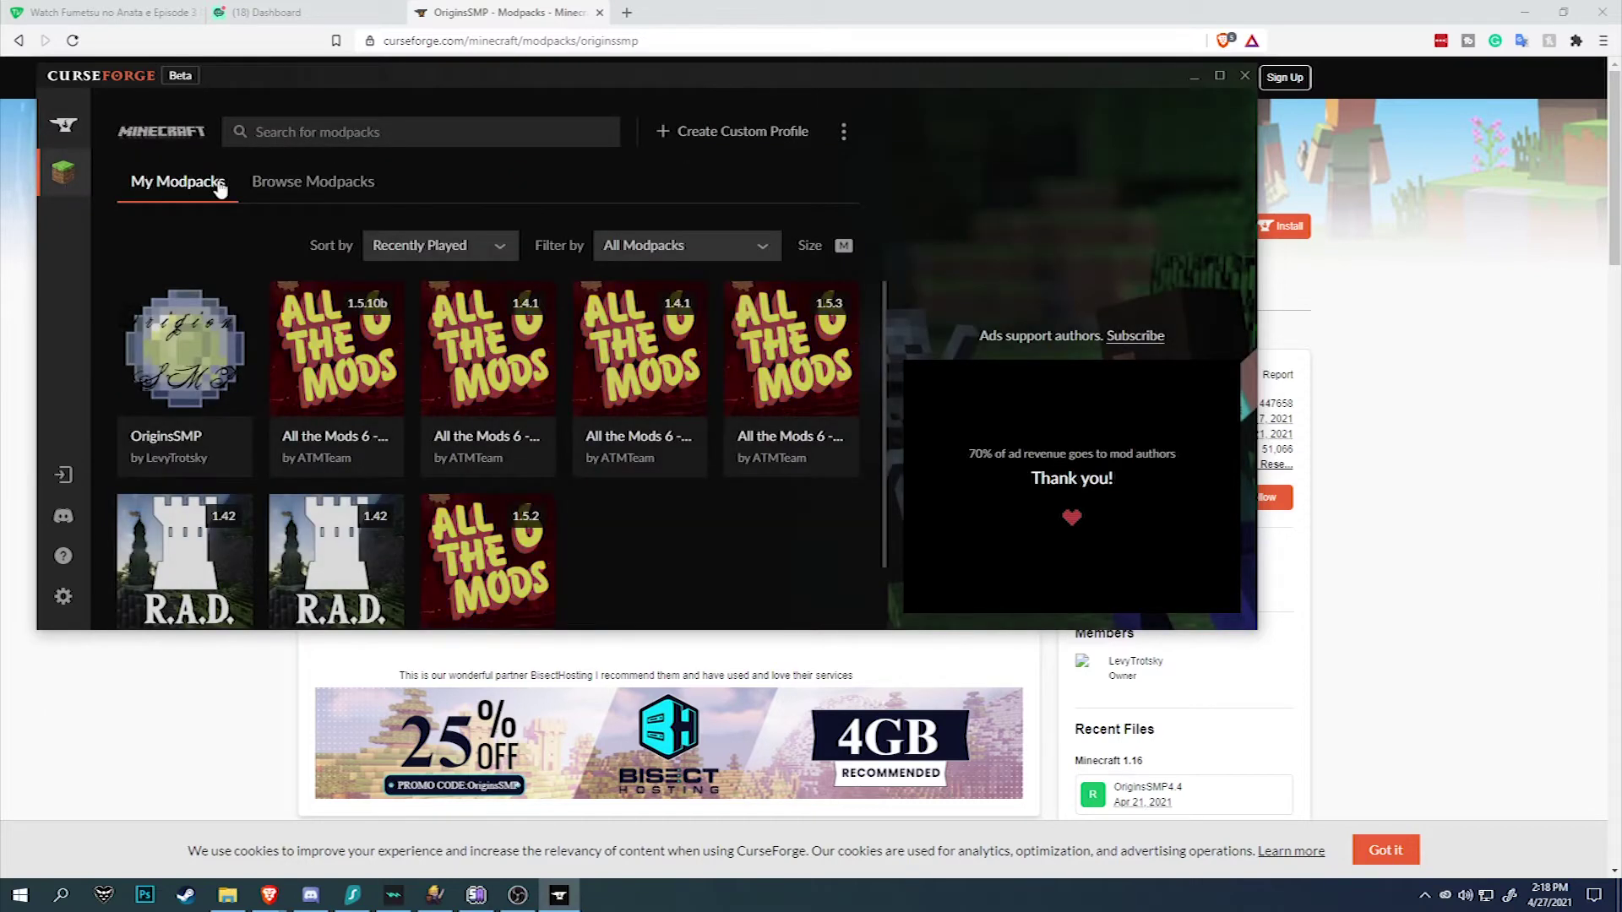
left_click(291, 192)
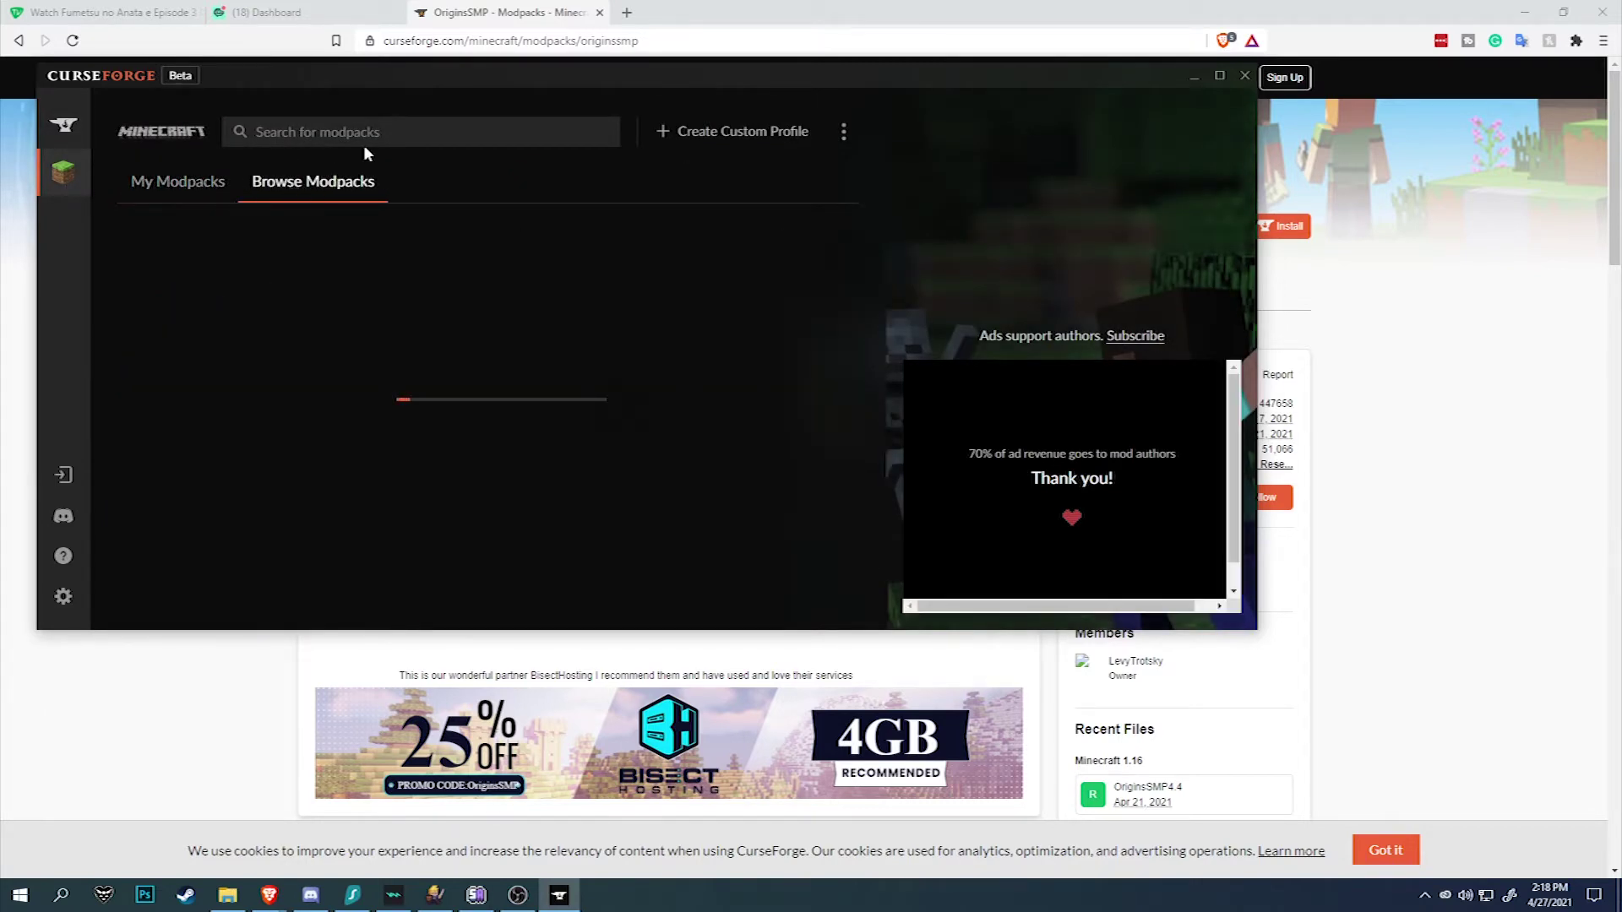
- Copy the modpack name OriginsSMP from its web page and search for it in CurseForge
key("alt+Tab")
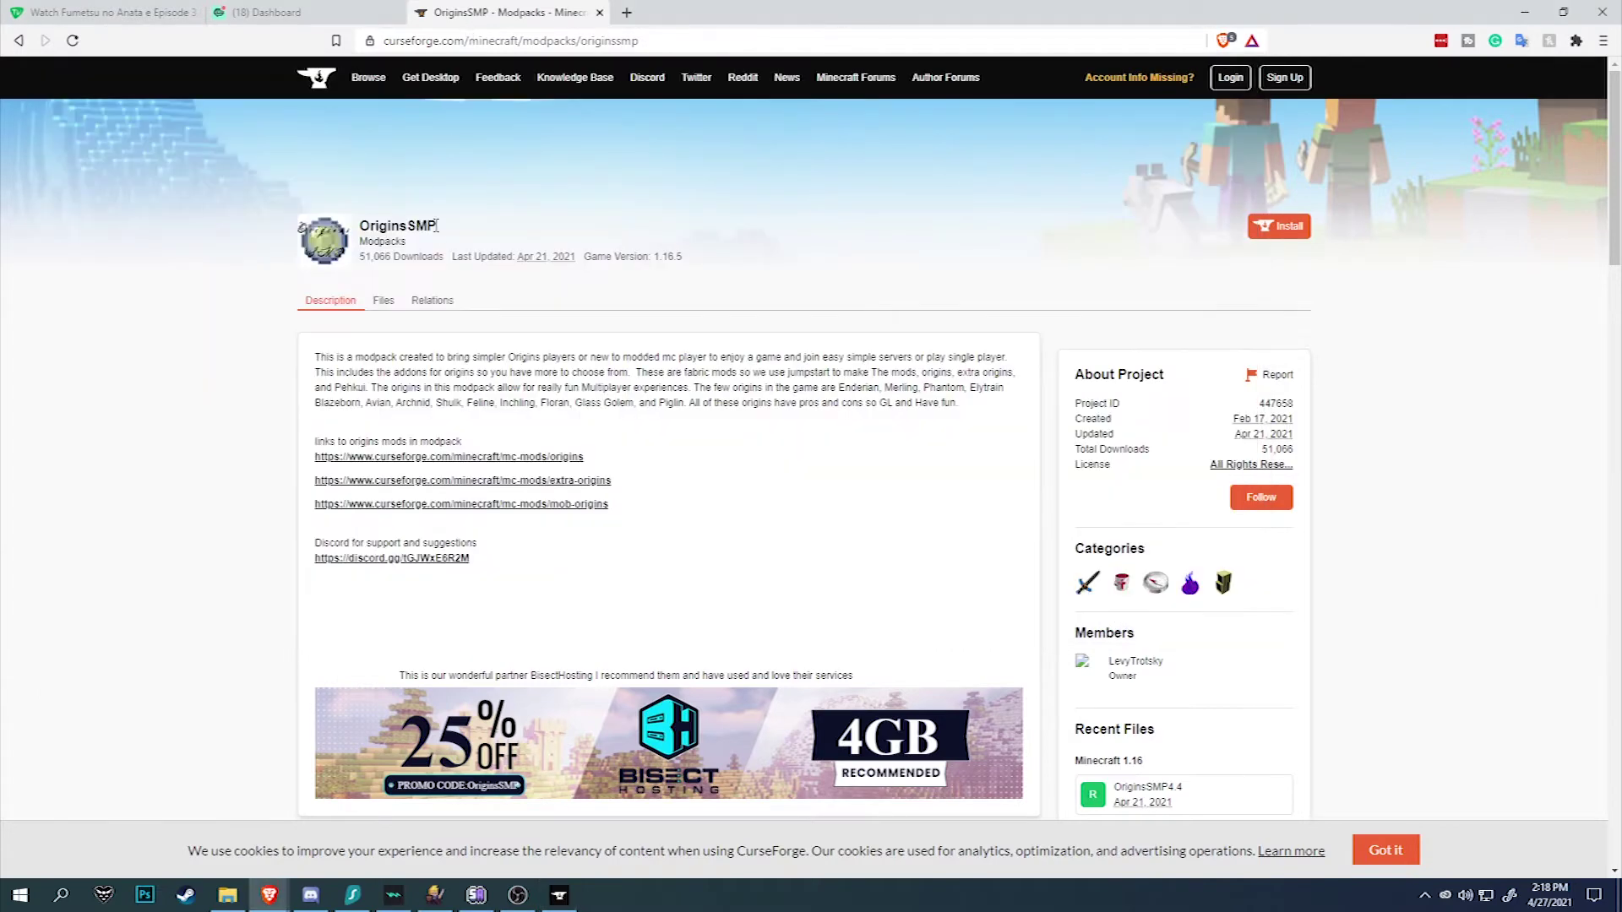
key("alt+Tab")
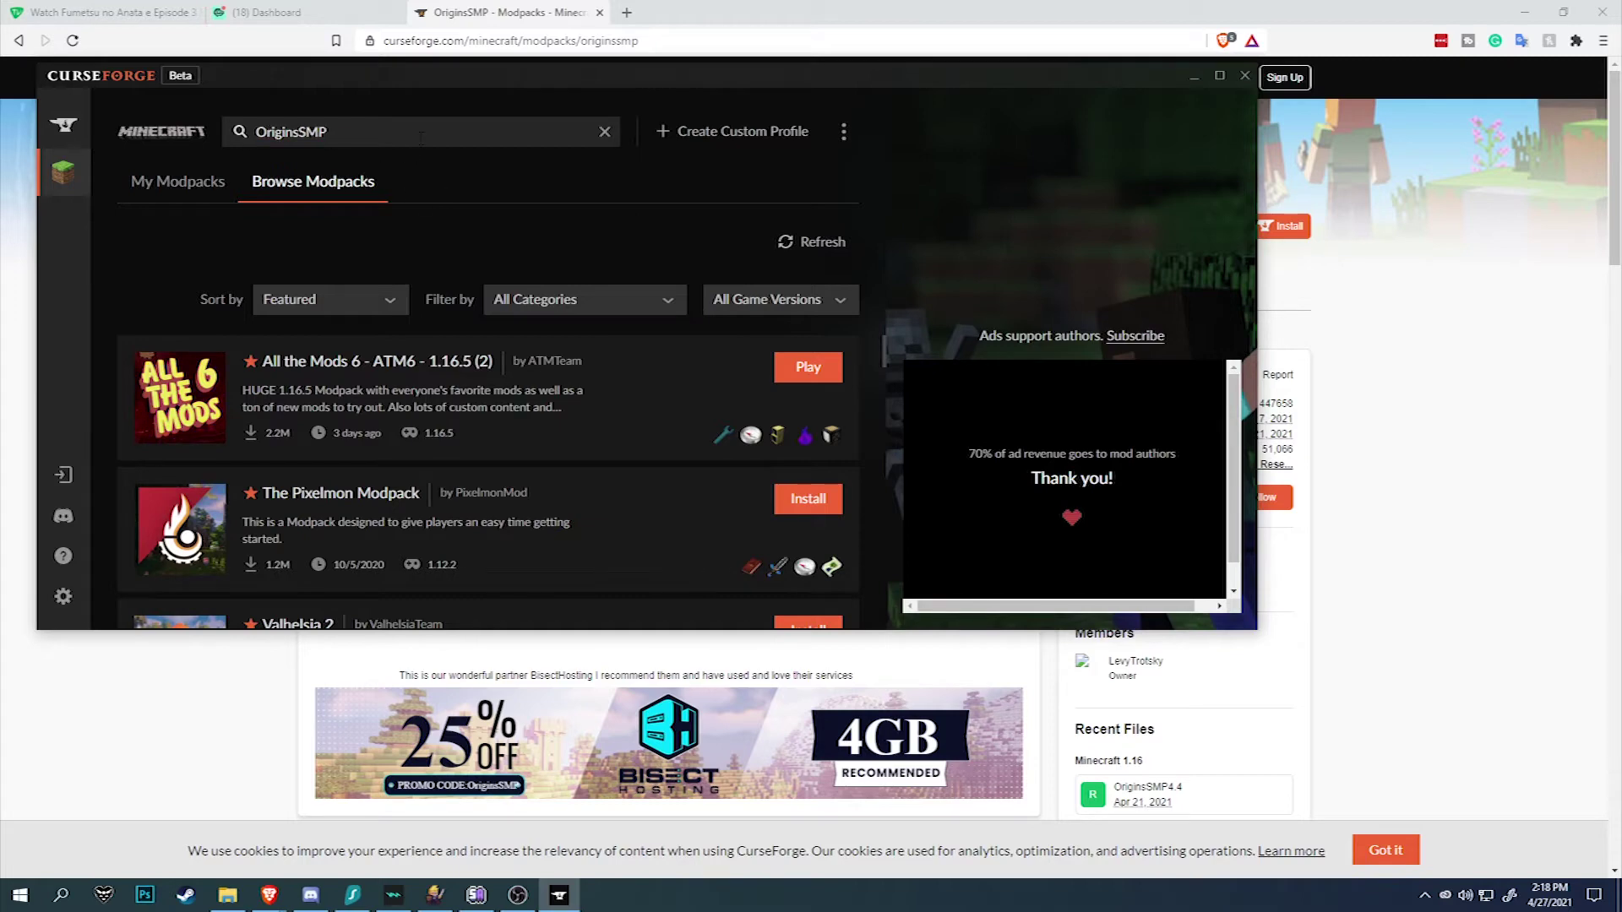
key("Return")
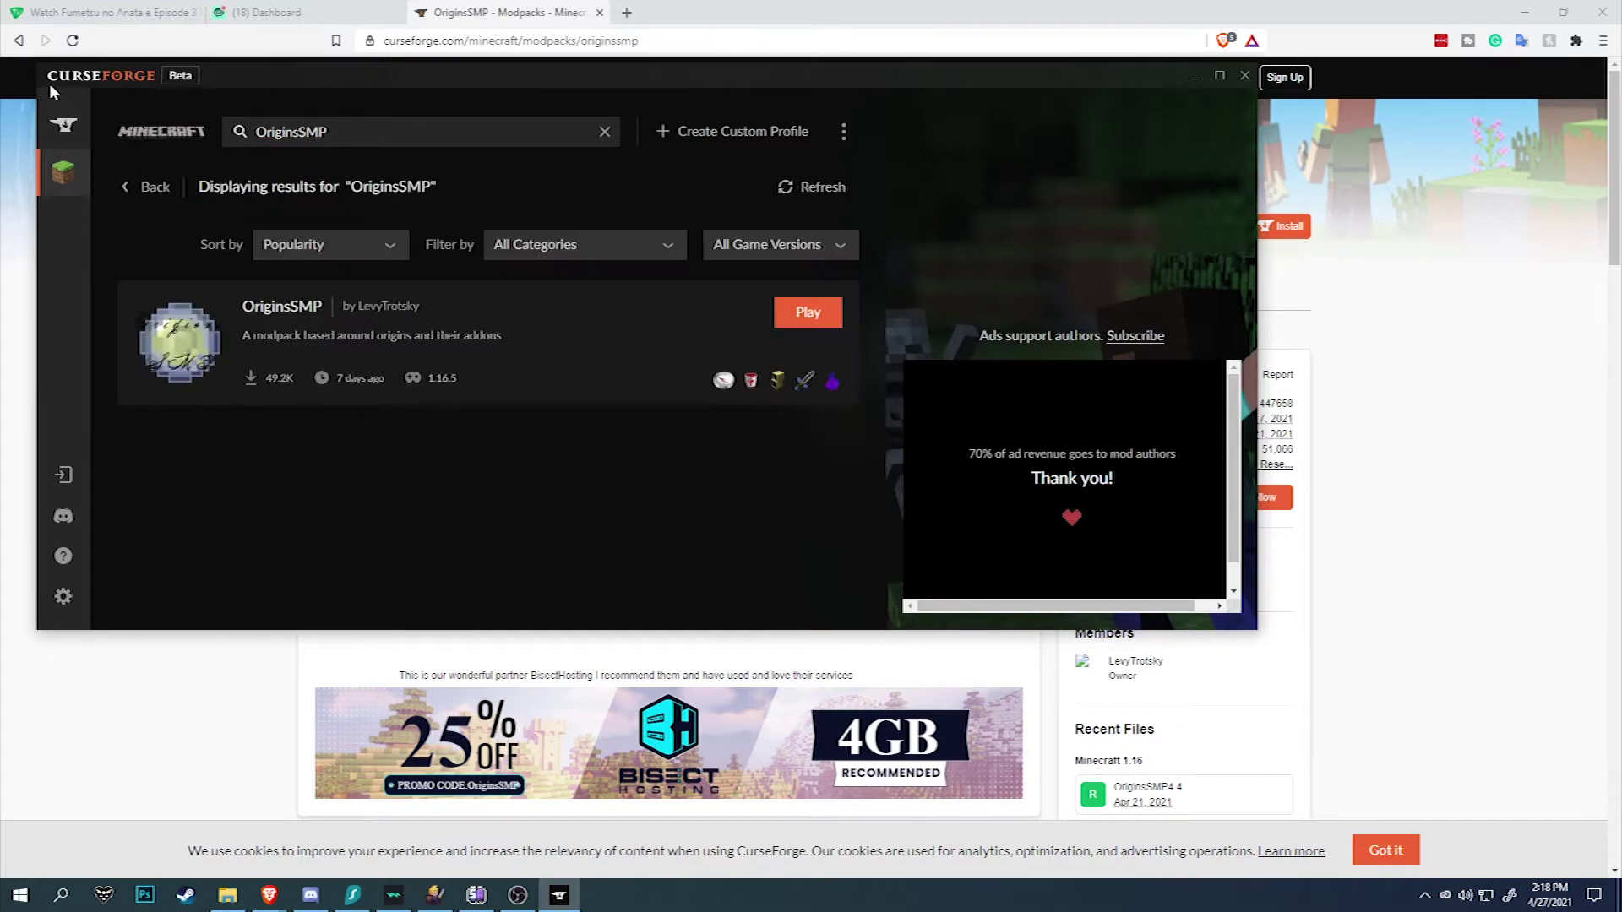
- Start the OriginsSMP installation from its curseforge.com page and allow the link to open in CurseForge
left_click(527, 15)
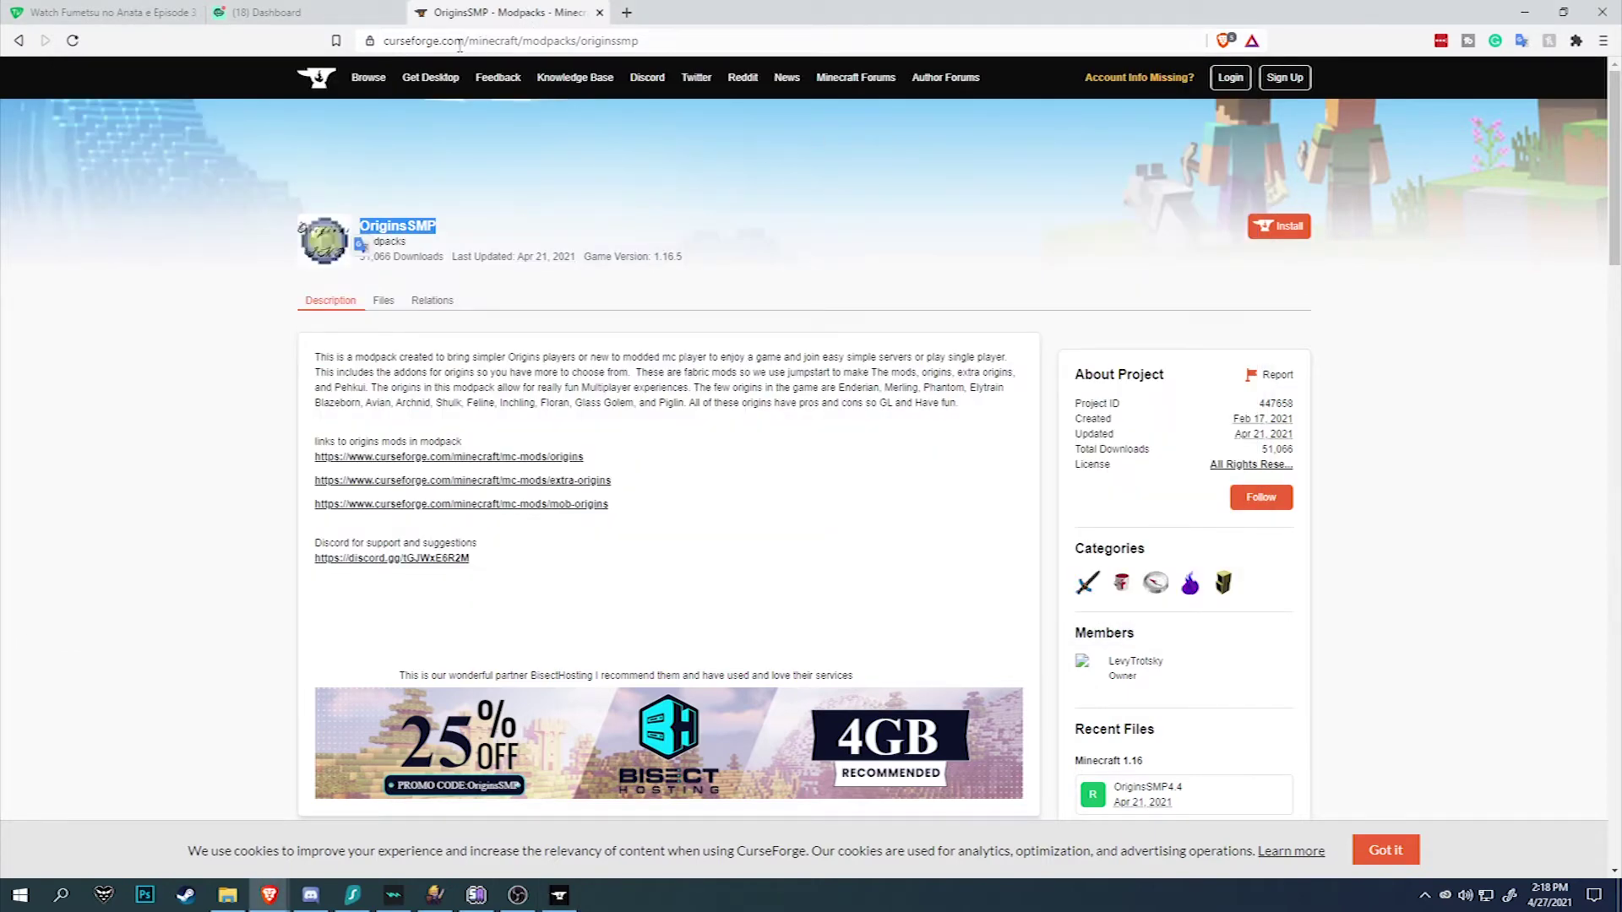
left_click_drag(395, 41, 676, 55)
left_click_drag(511, 40, 607, 40)
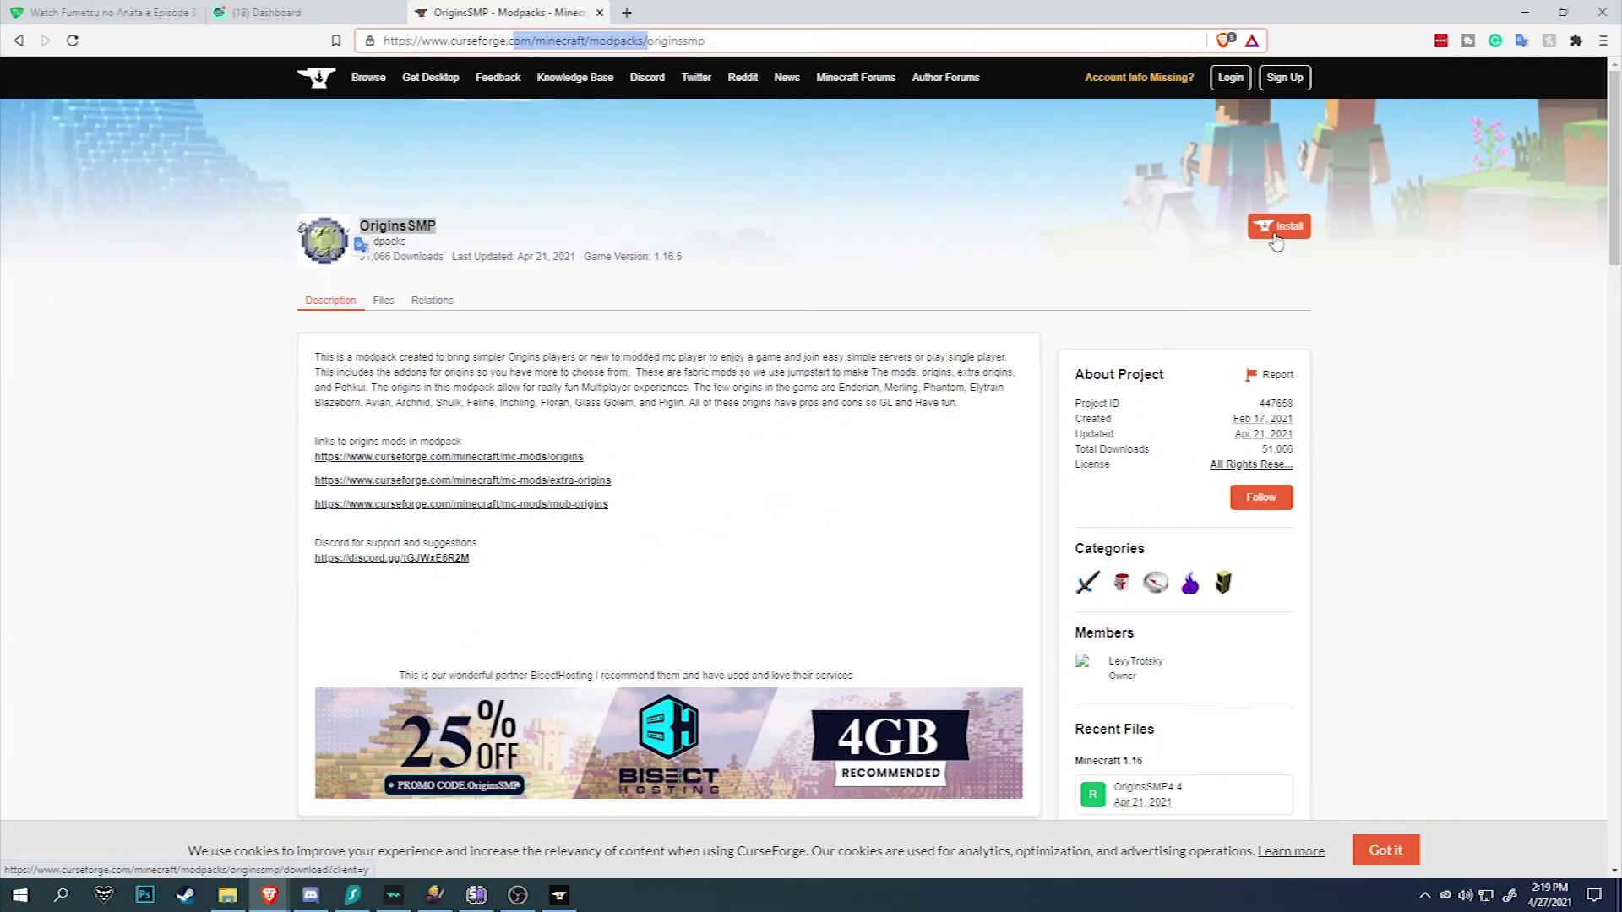
left_click(1140, 320)
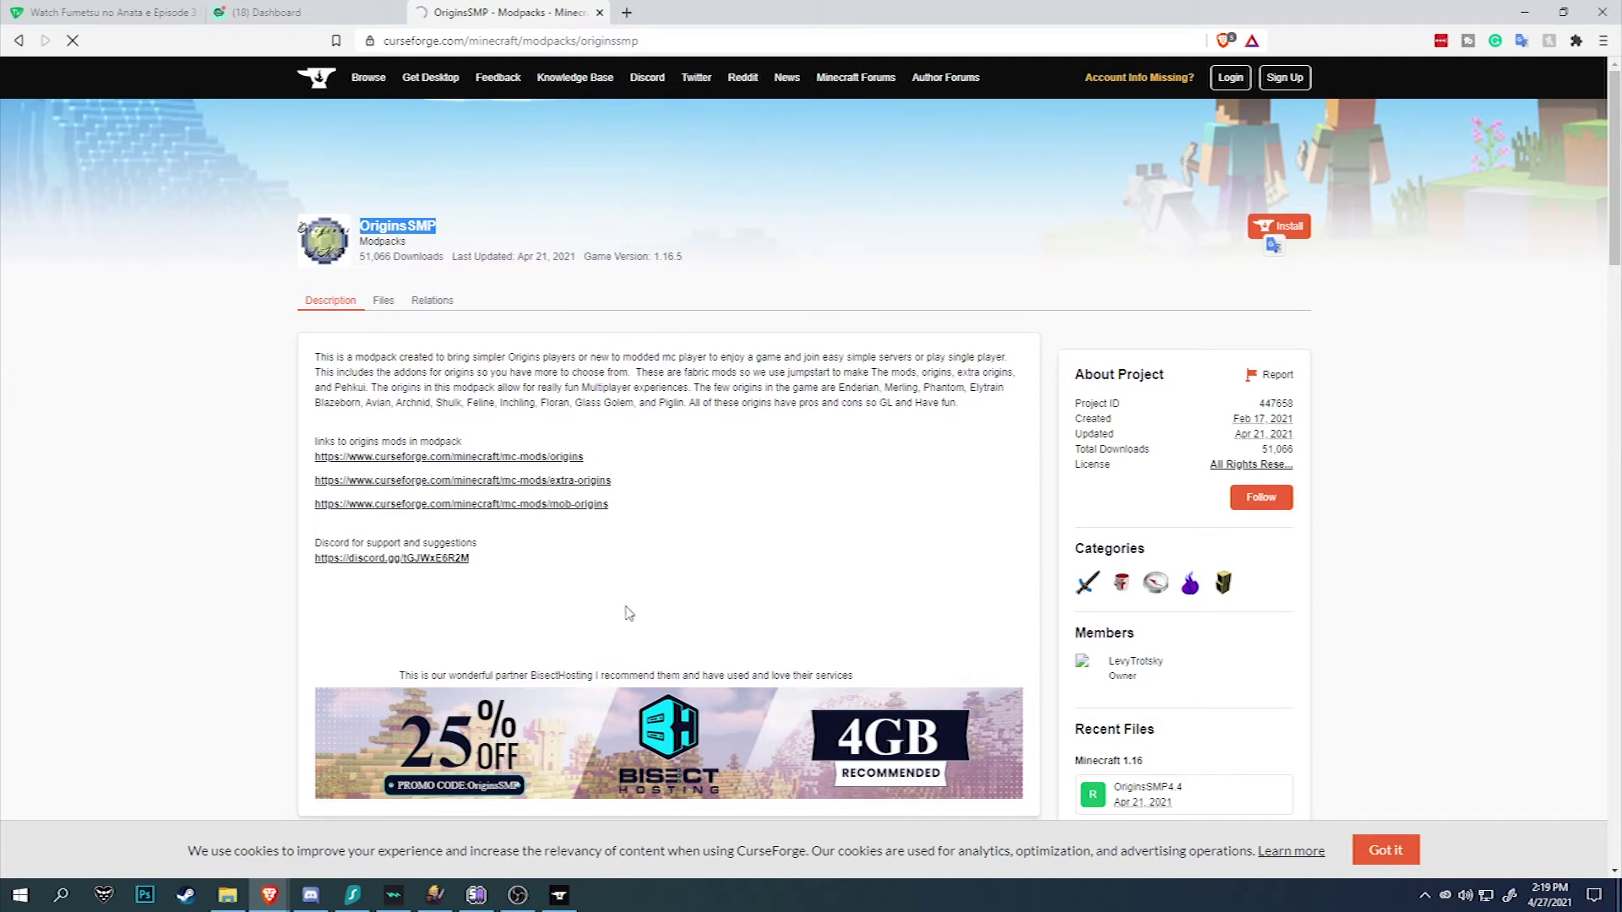
left_click(559, 896)
left_click(559, 894)
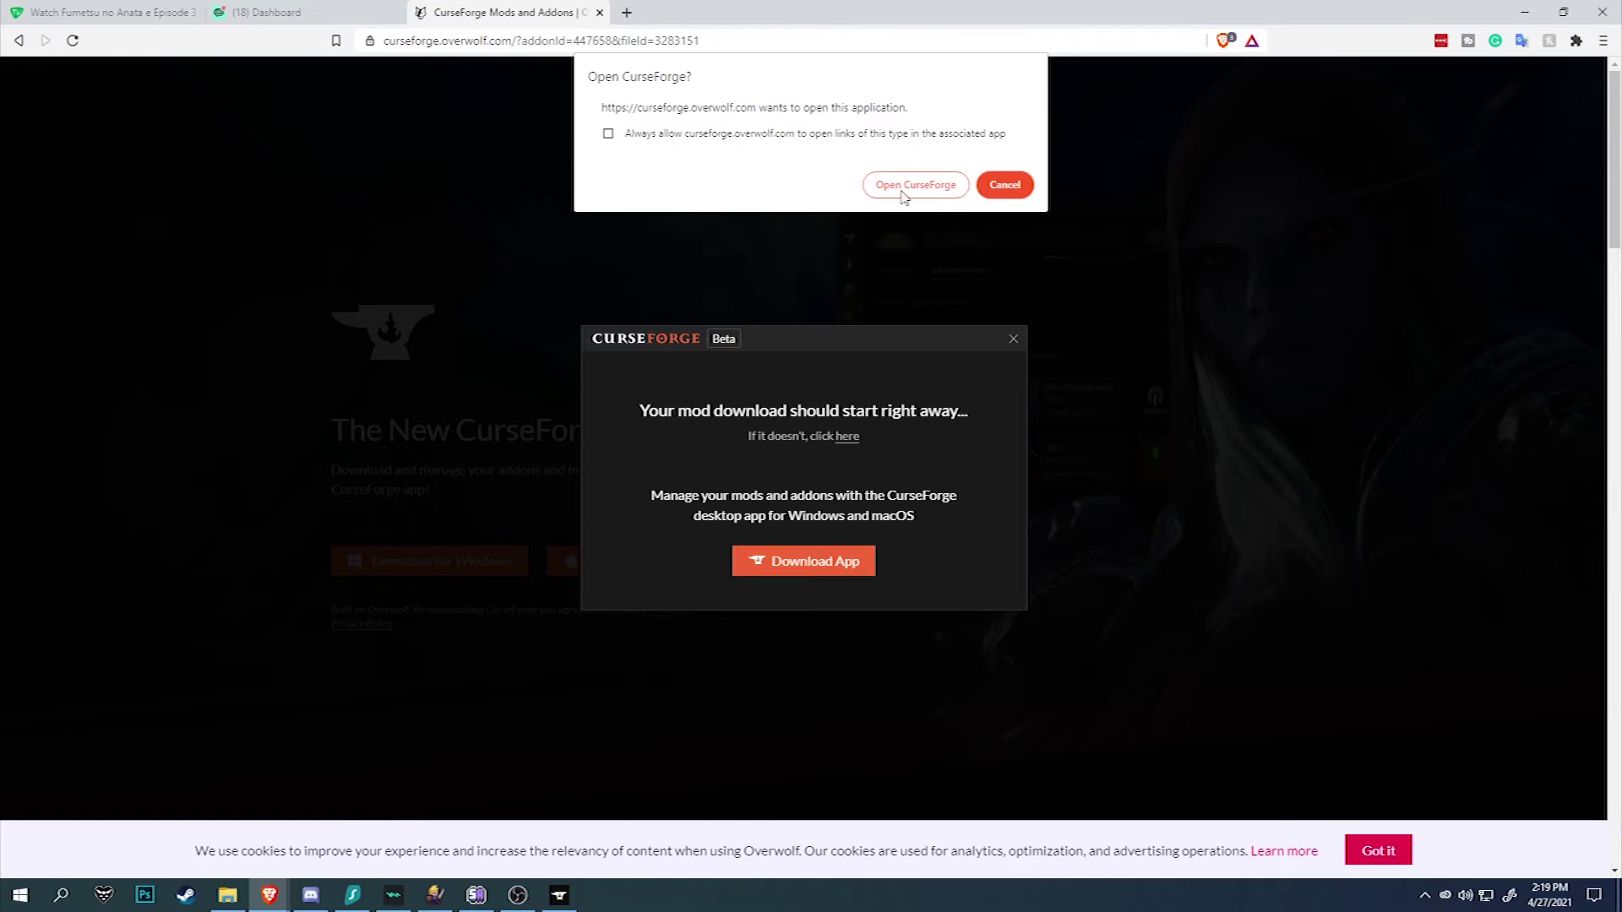
left_click(901, 188)
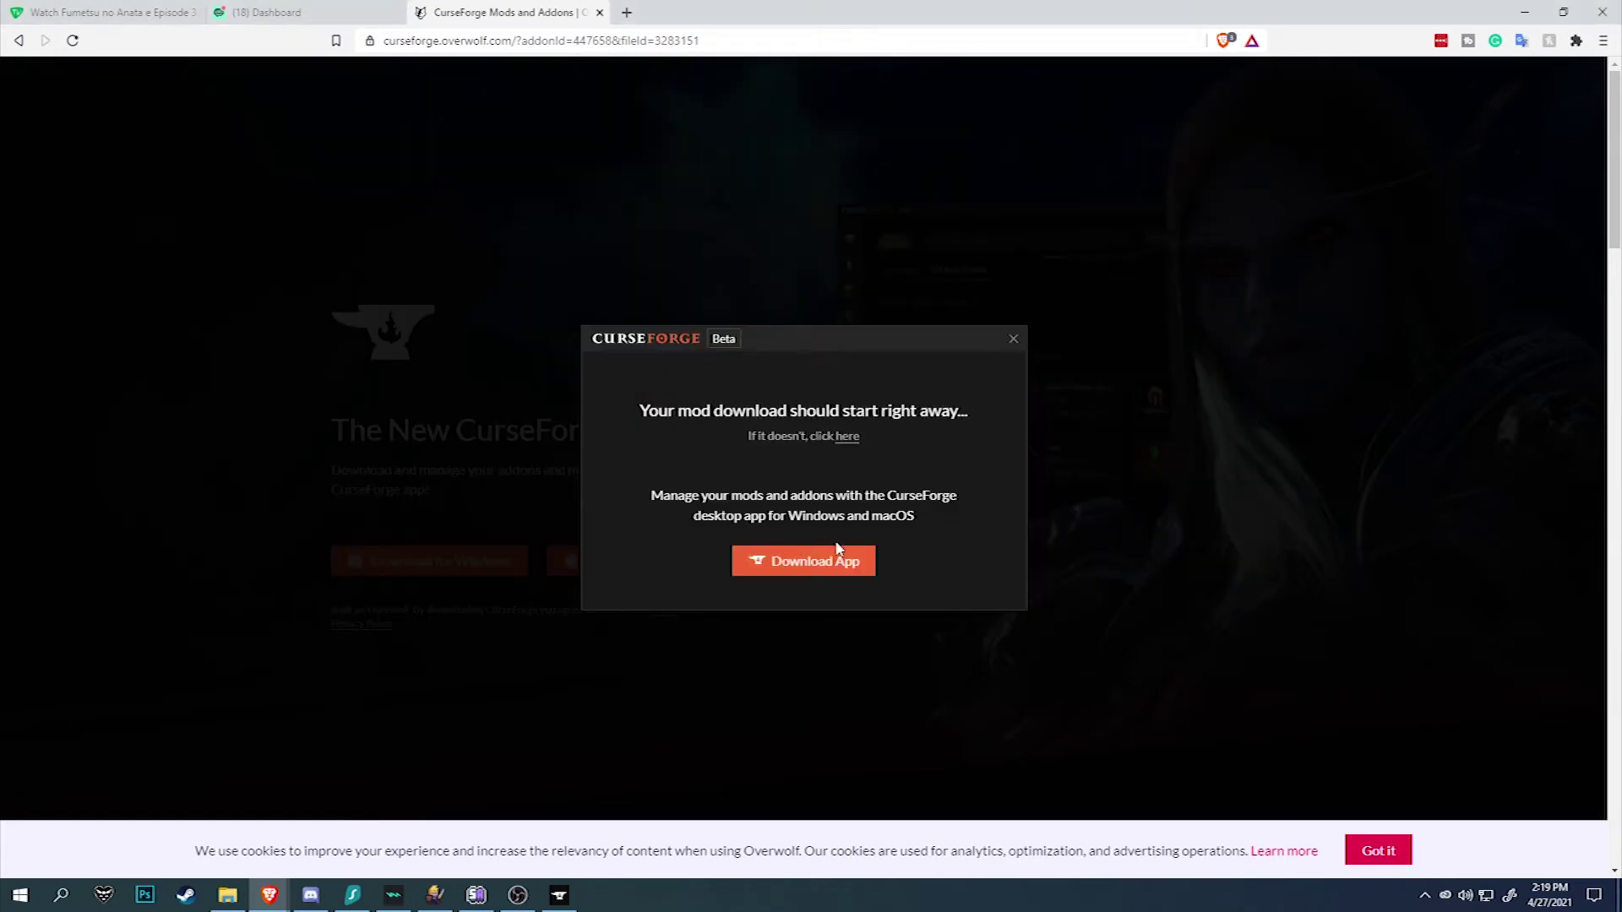
left_click(1012, 339)
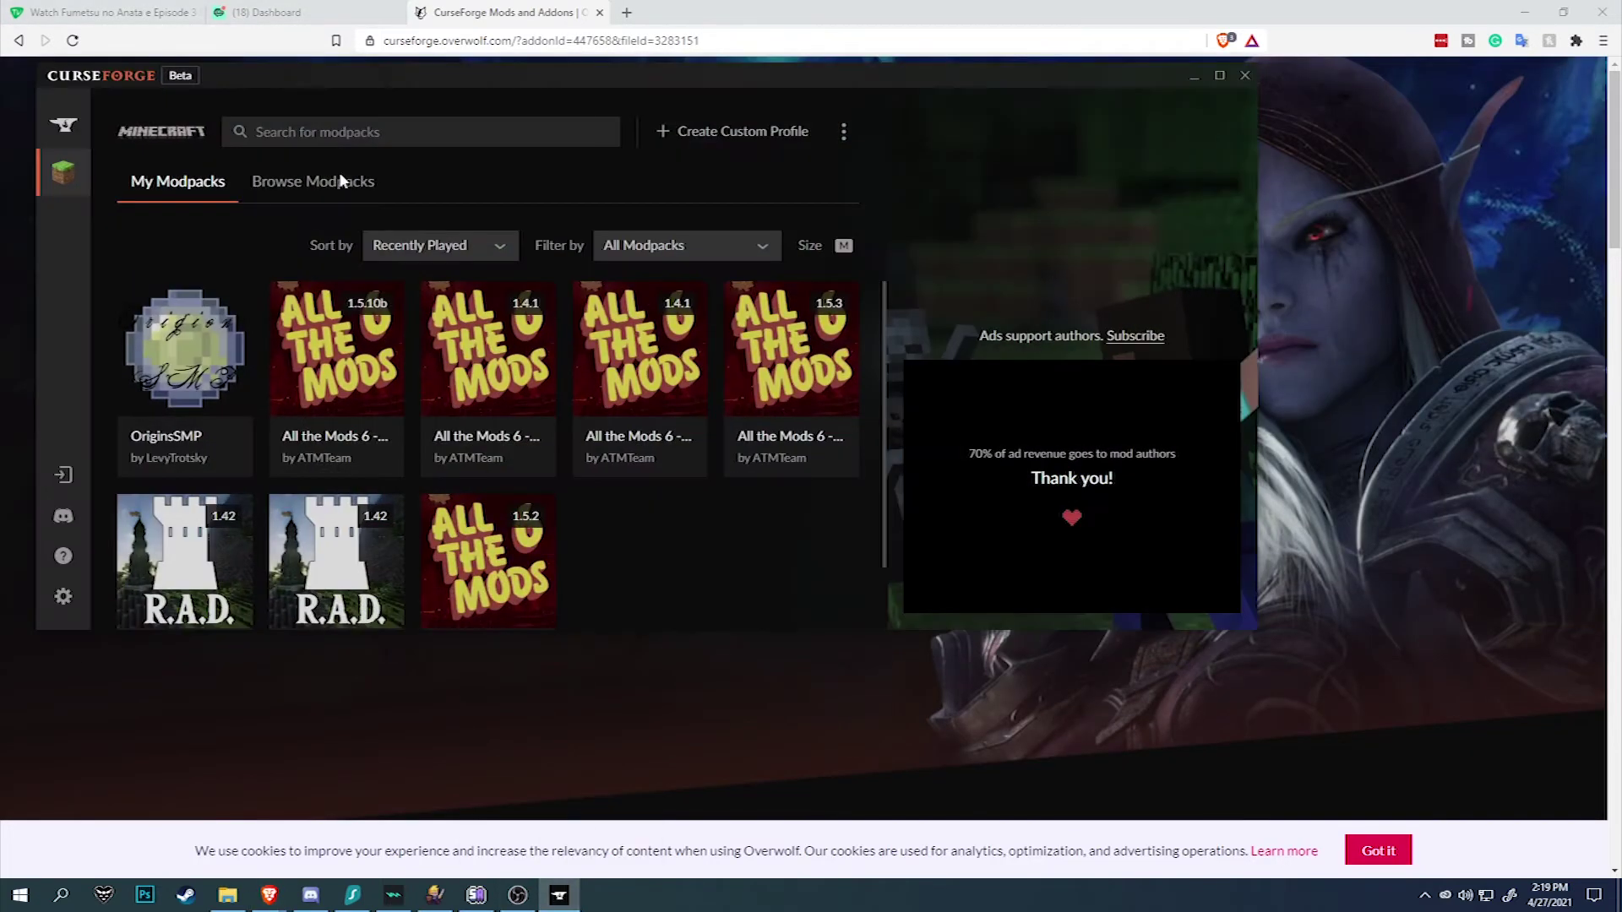
- Open the details of the OriginsSMP modpack among the installed modpacks
left_click(341, 180)
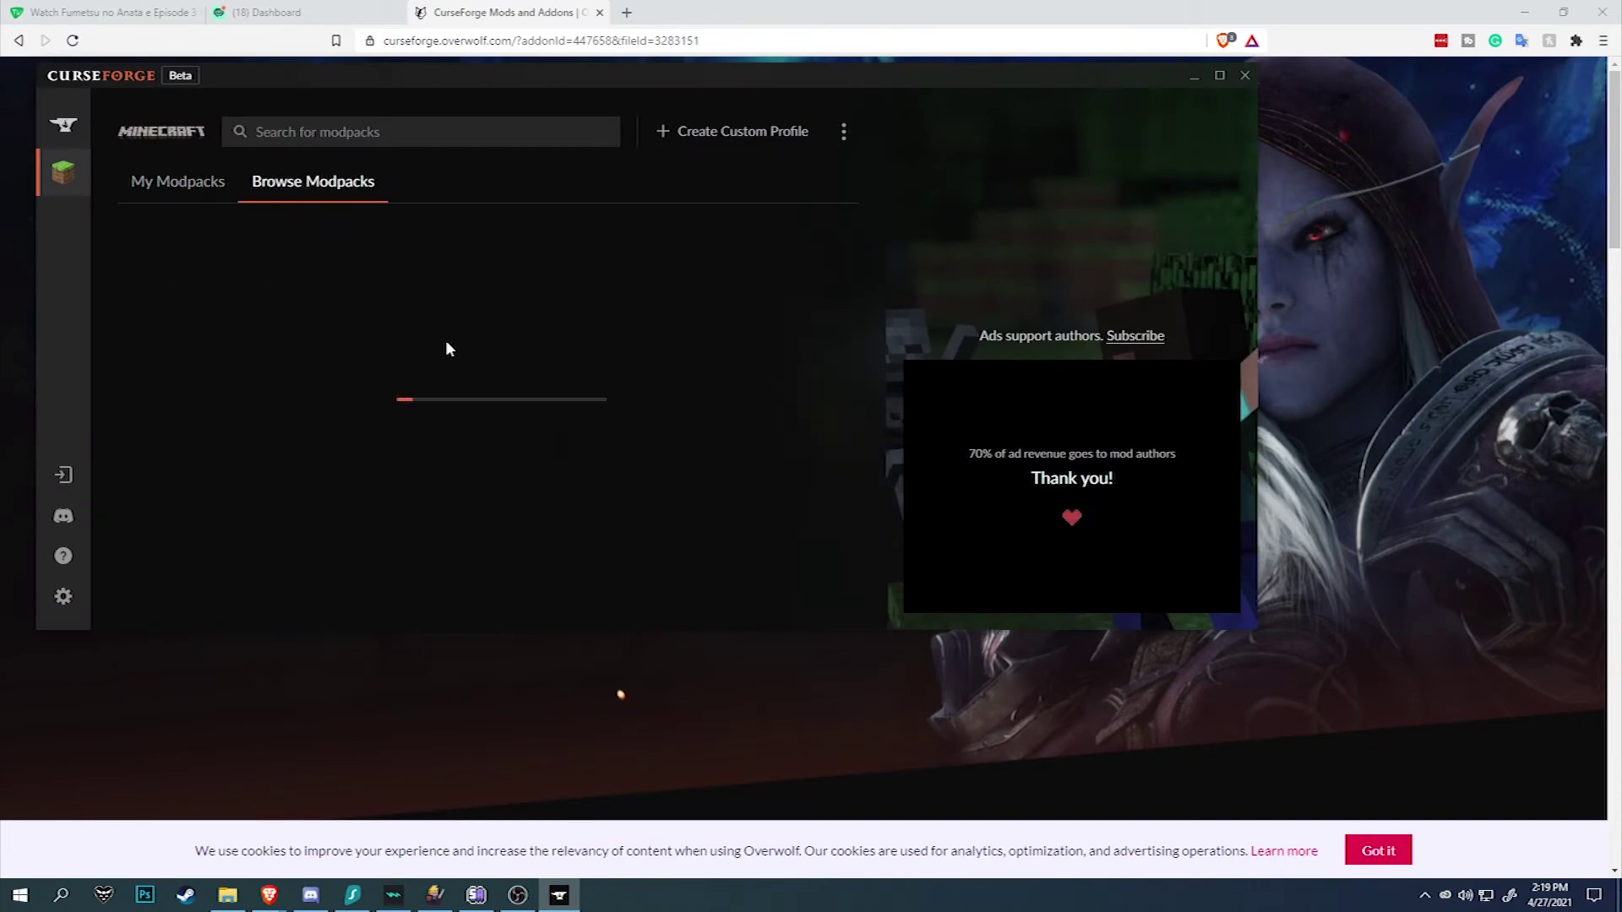
left_click(186, 181)
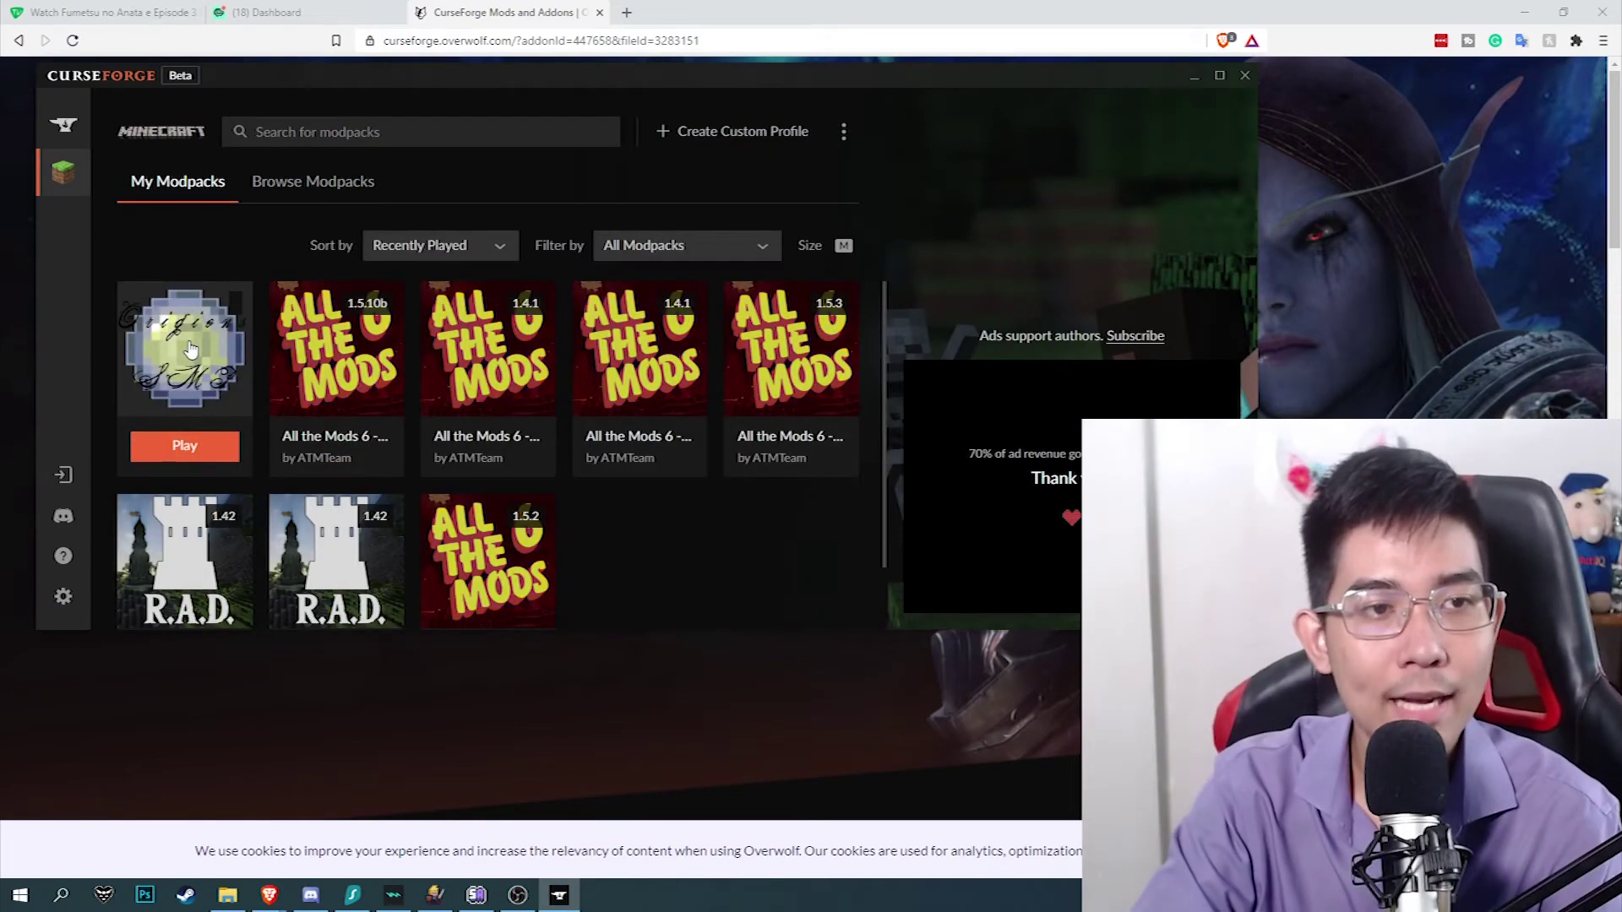
left_click(181, 338)
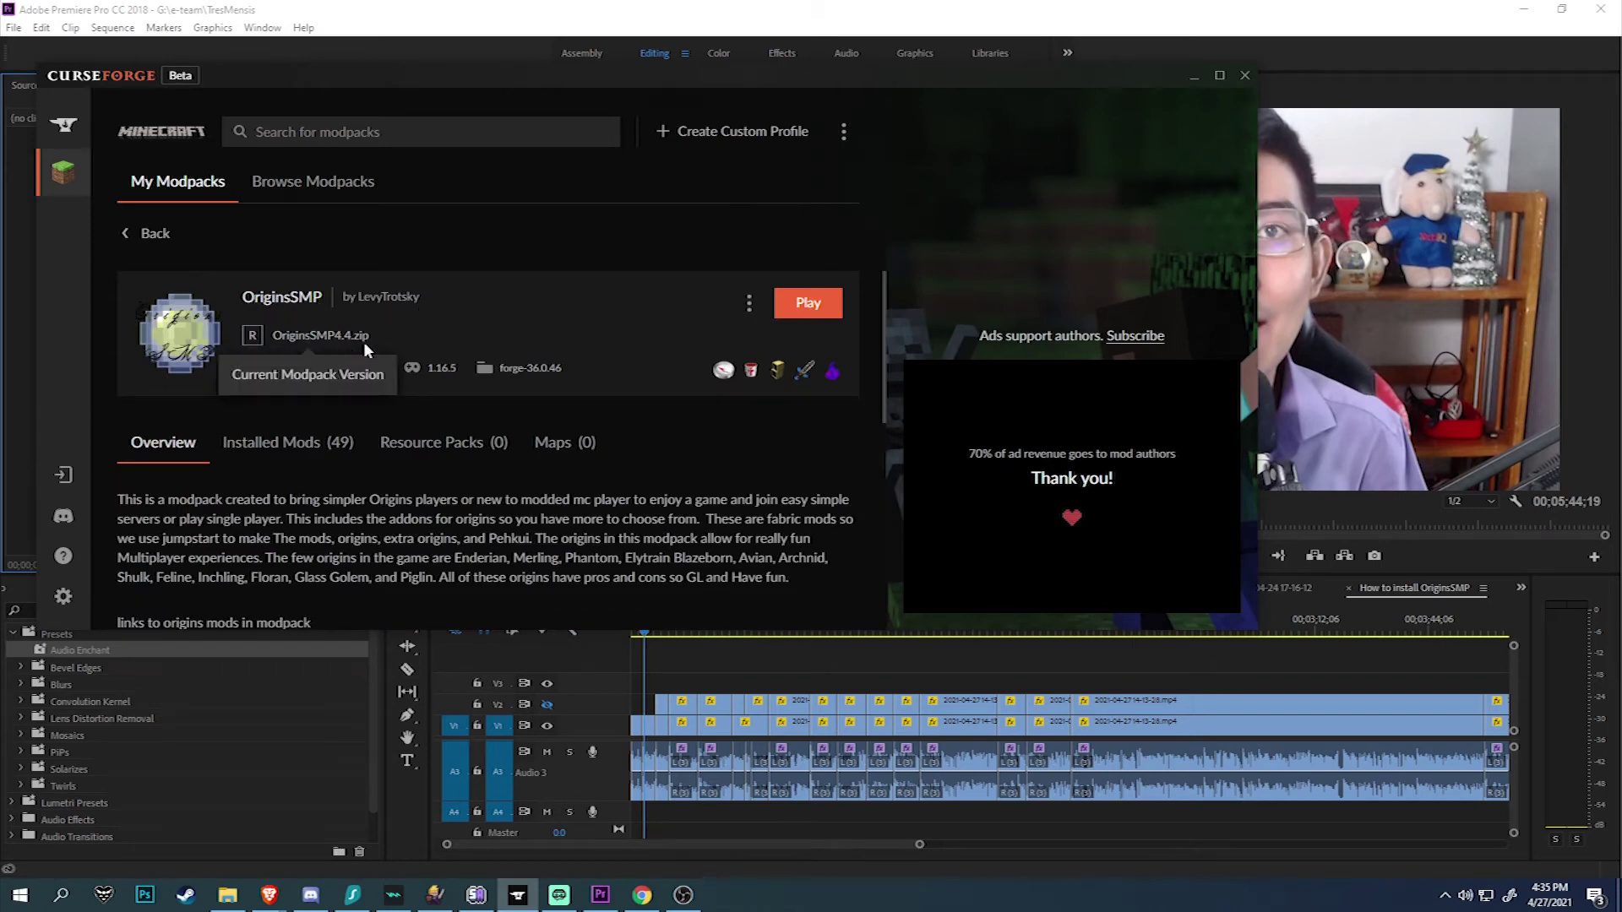
- Check which OriginsSMP modpack versions the profile can be changed to, and leave the version selection without changing it
left_click(749, 302)
left_click(657, 199)
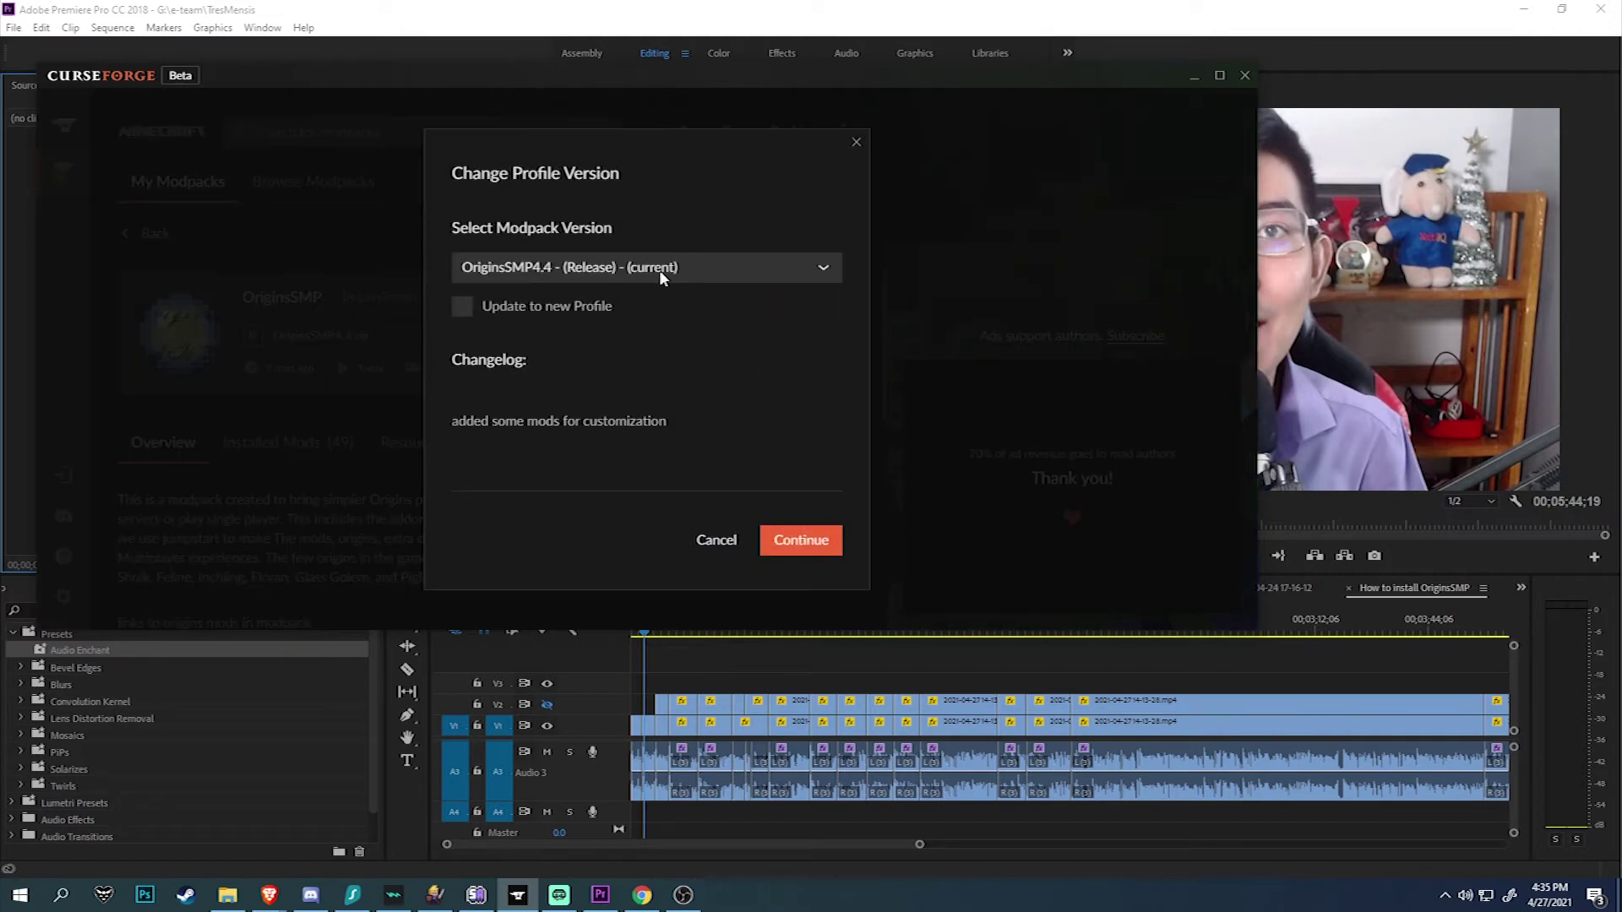
left_click(659, 268)
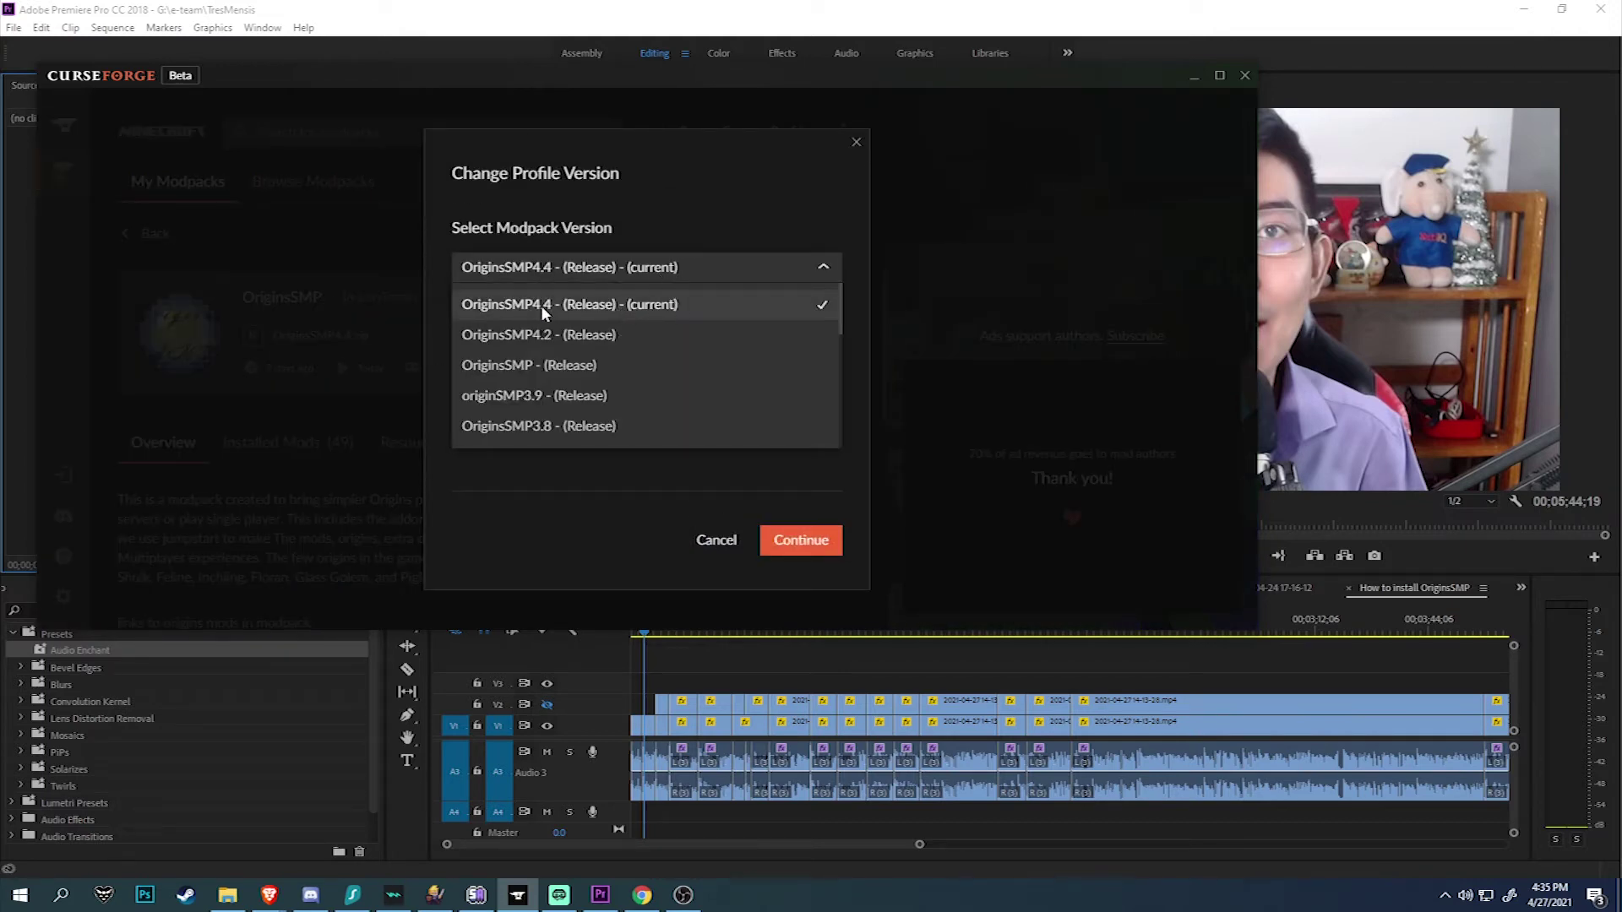
left_click(715, 539)
- Launch the OriginsSMP installation through the Minecraft Launcher, accepting the modified-installation risks and disabling further warnings for it
left_click(808, 304)
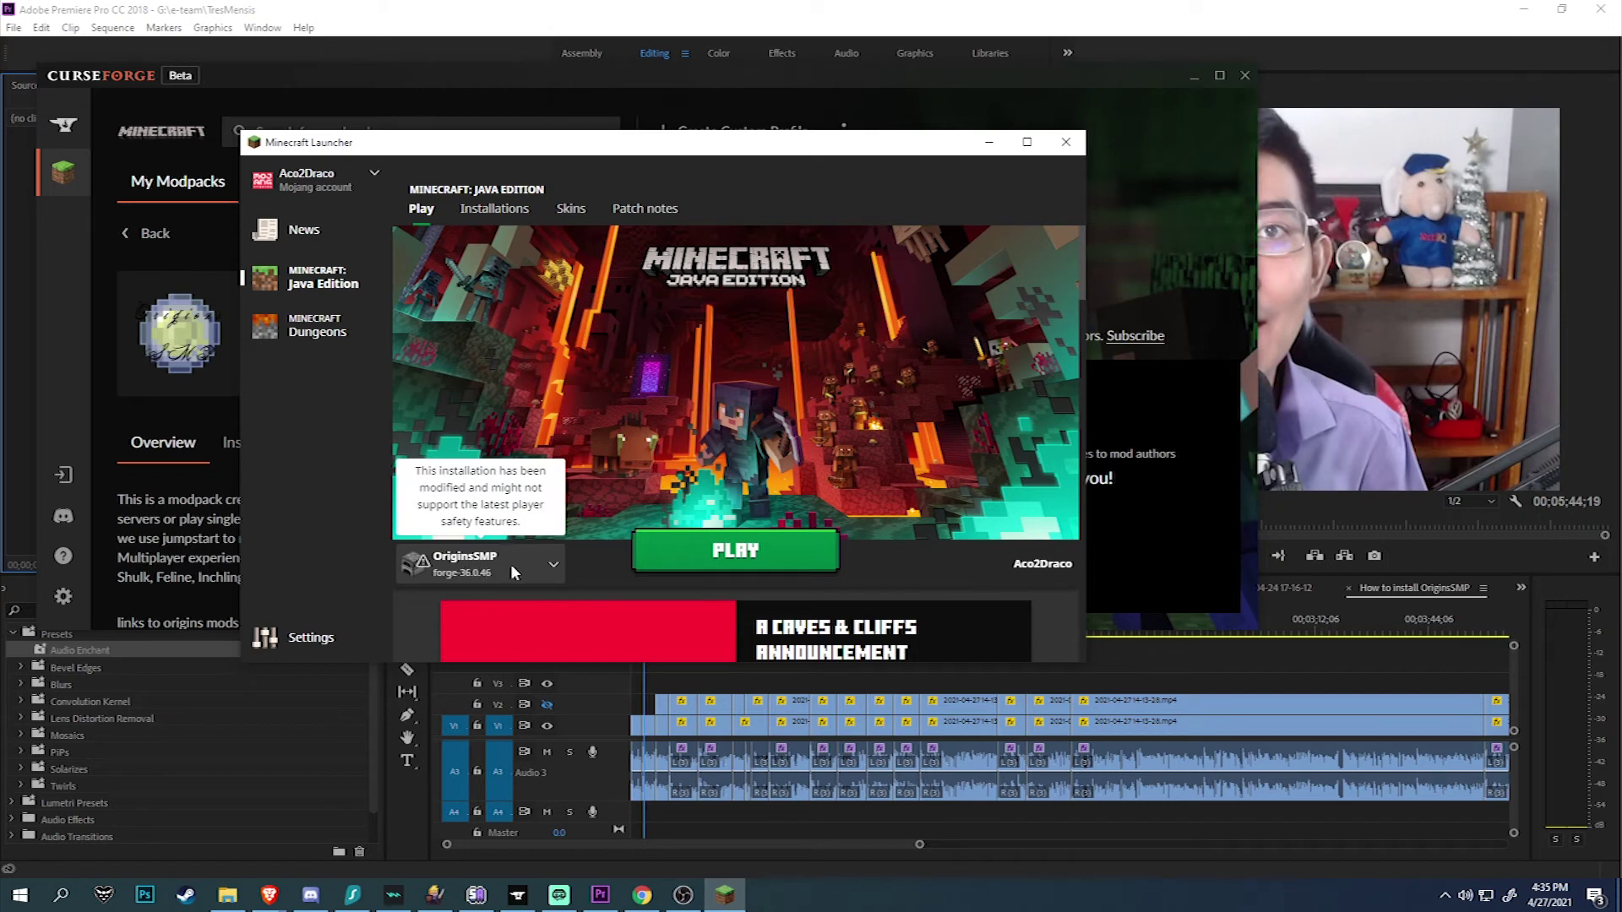
left_click(673, 558)
left_click(459, 438)
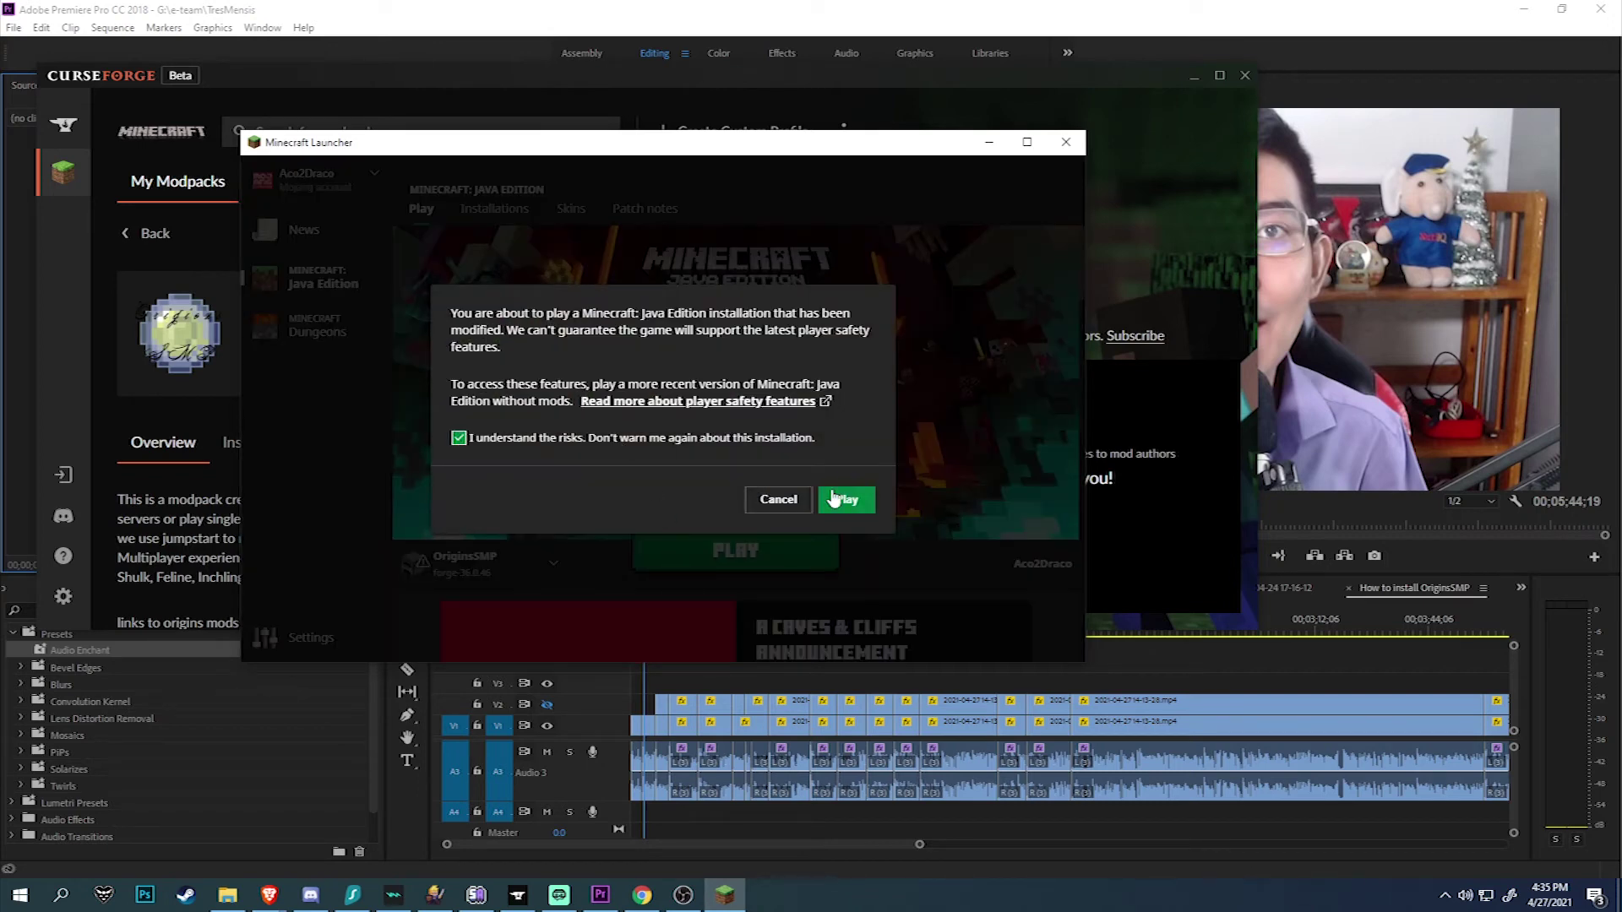
left_click(847, 500)
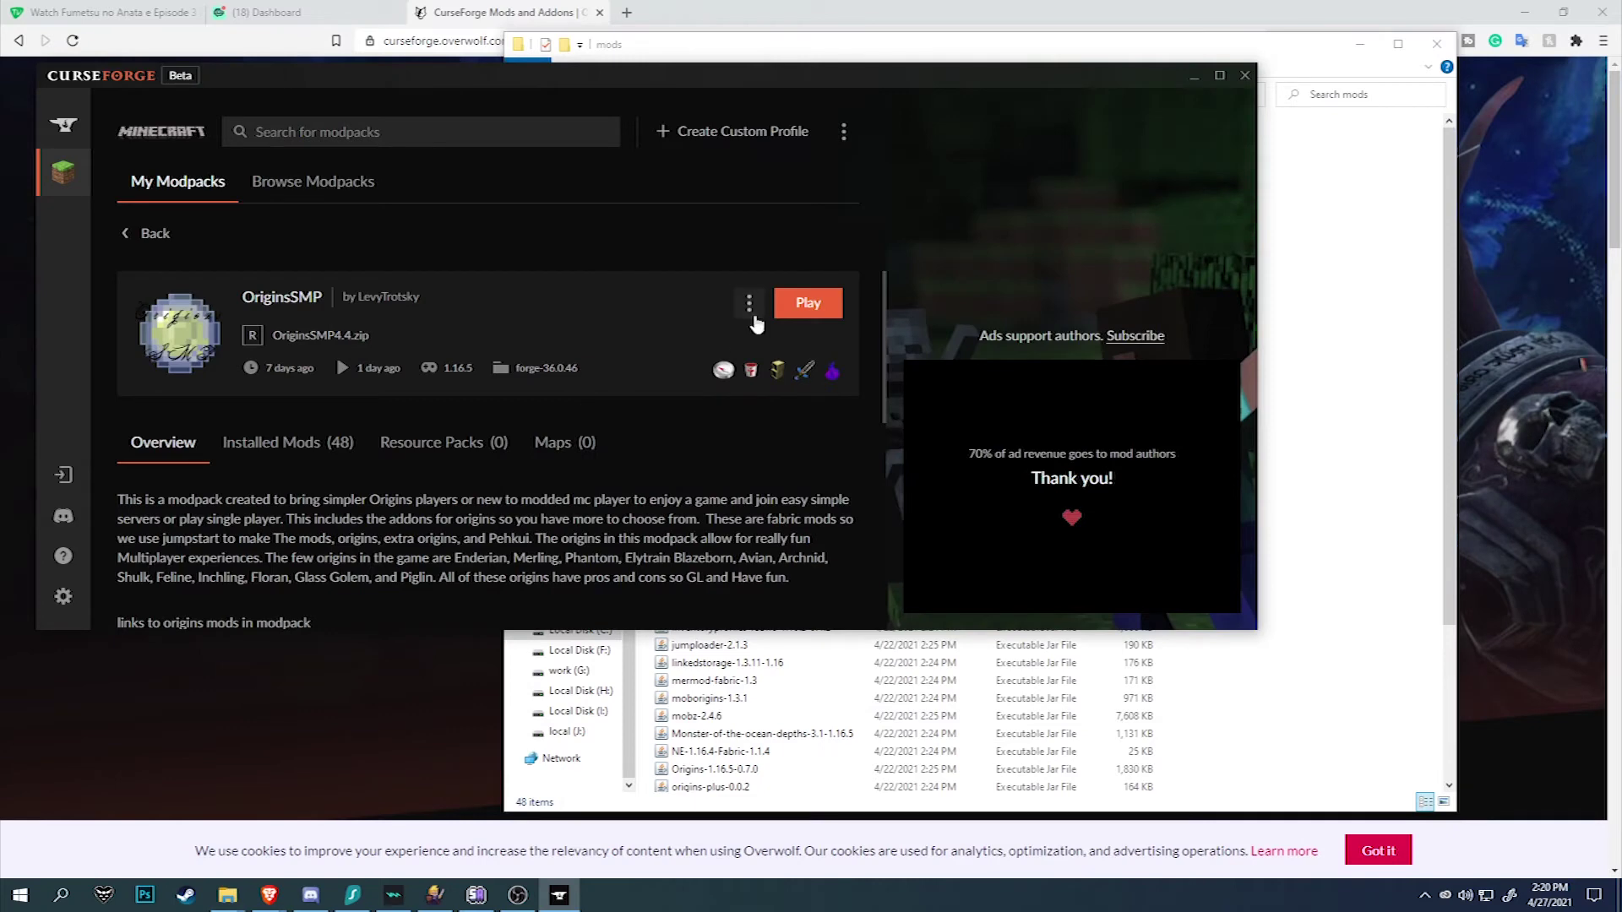
- Open the OriginsSMP profile's folder from CurseForge and enter its mods subfolder
left_click(749, 306)
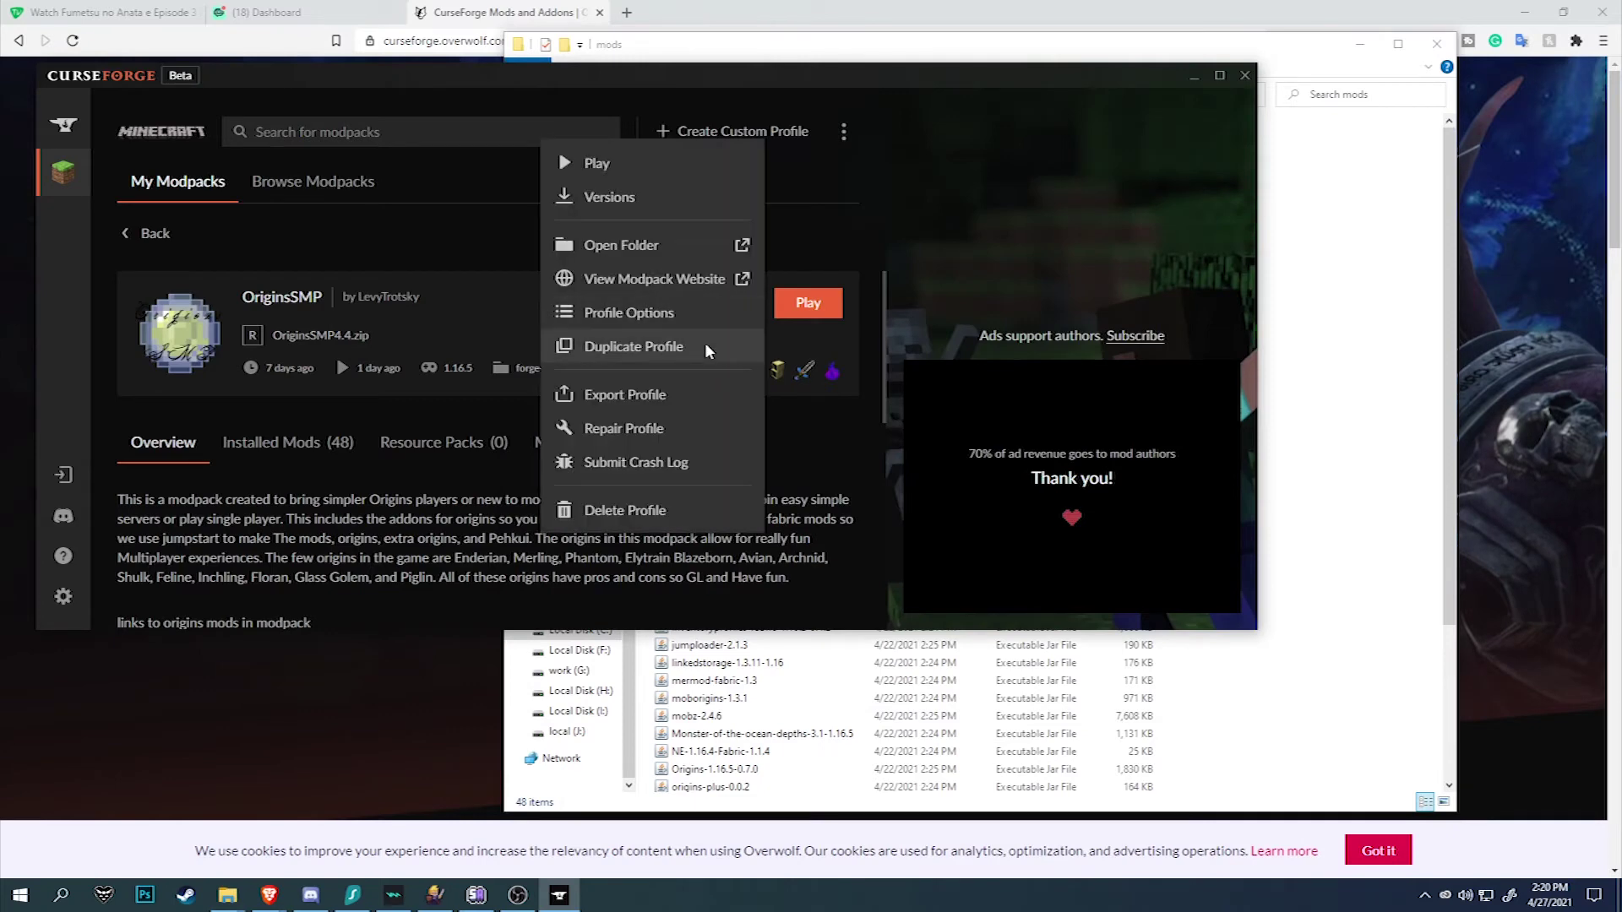
left_click(653, 247)
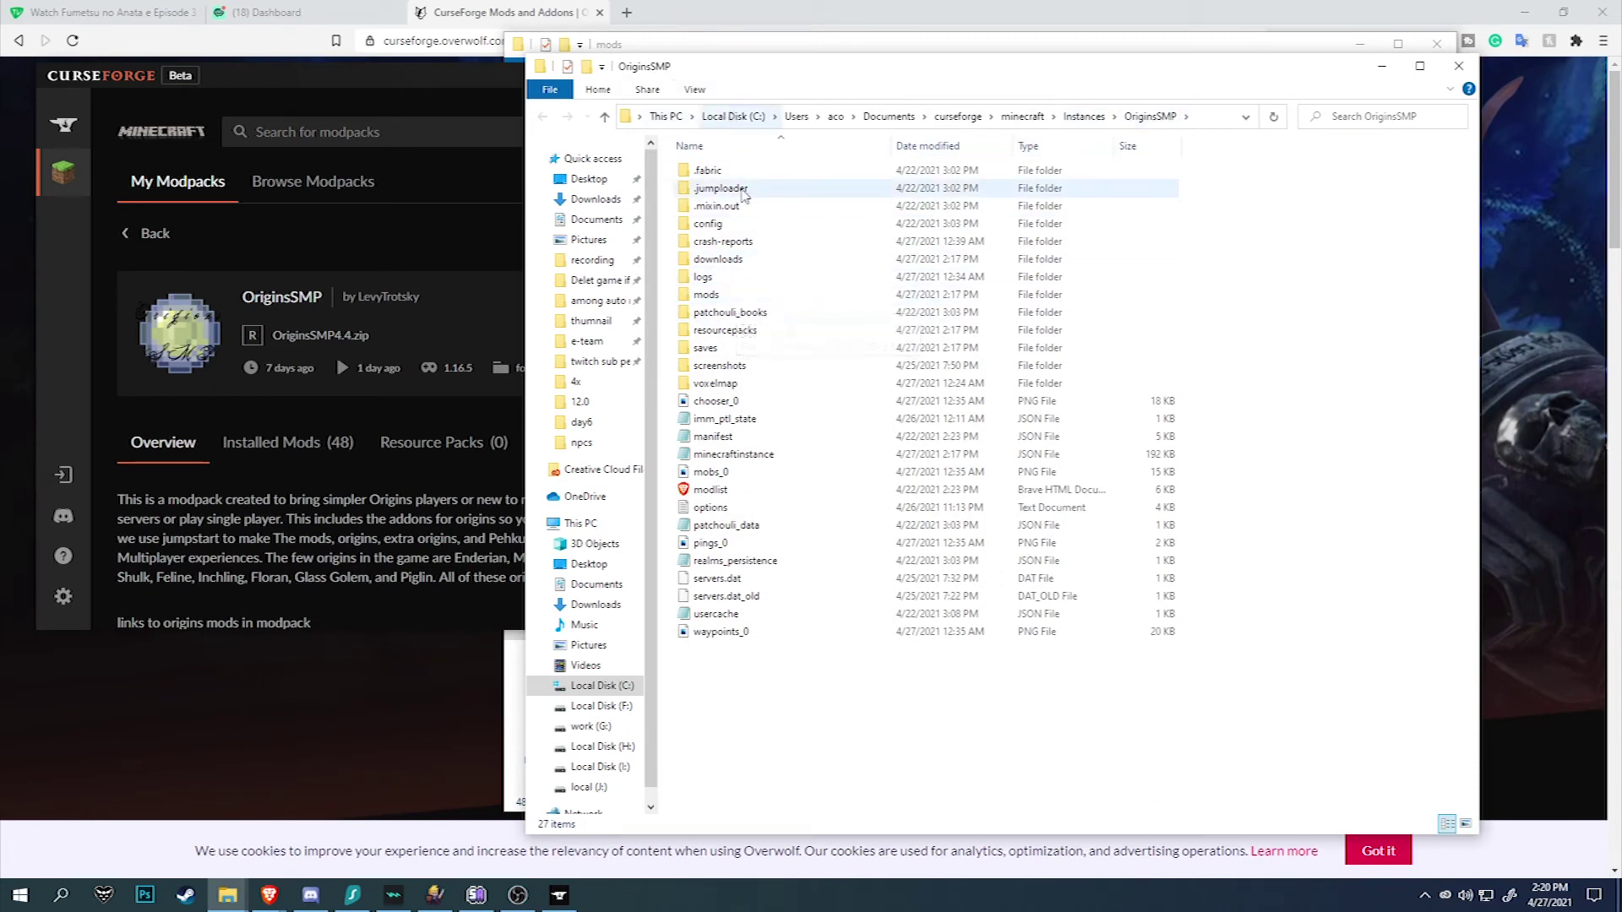
left_click(722, 294)
double_click(721, 294)
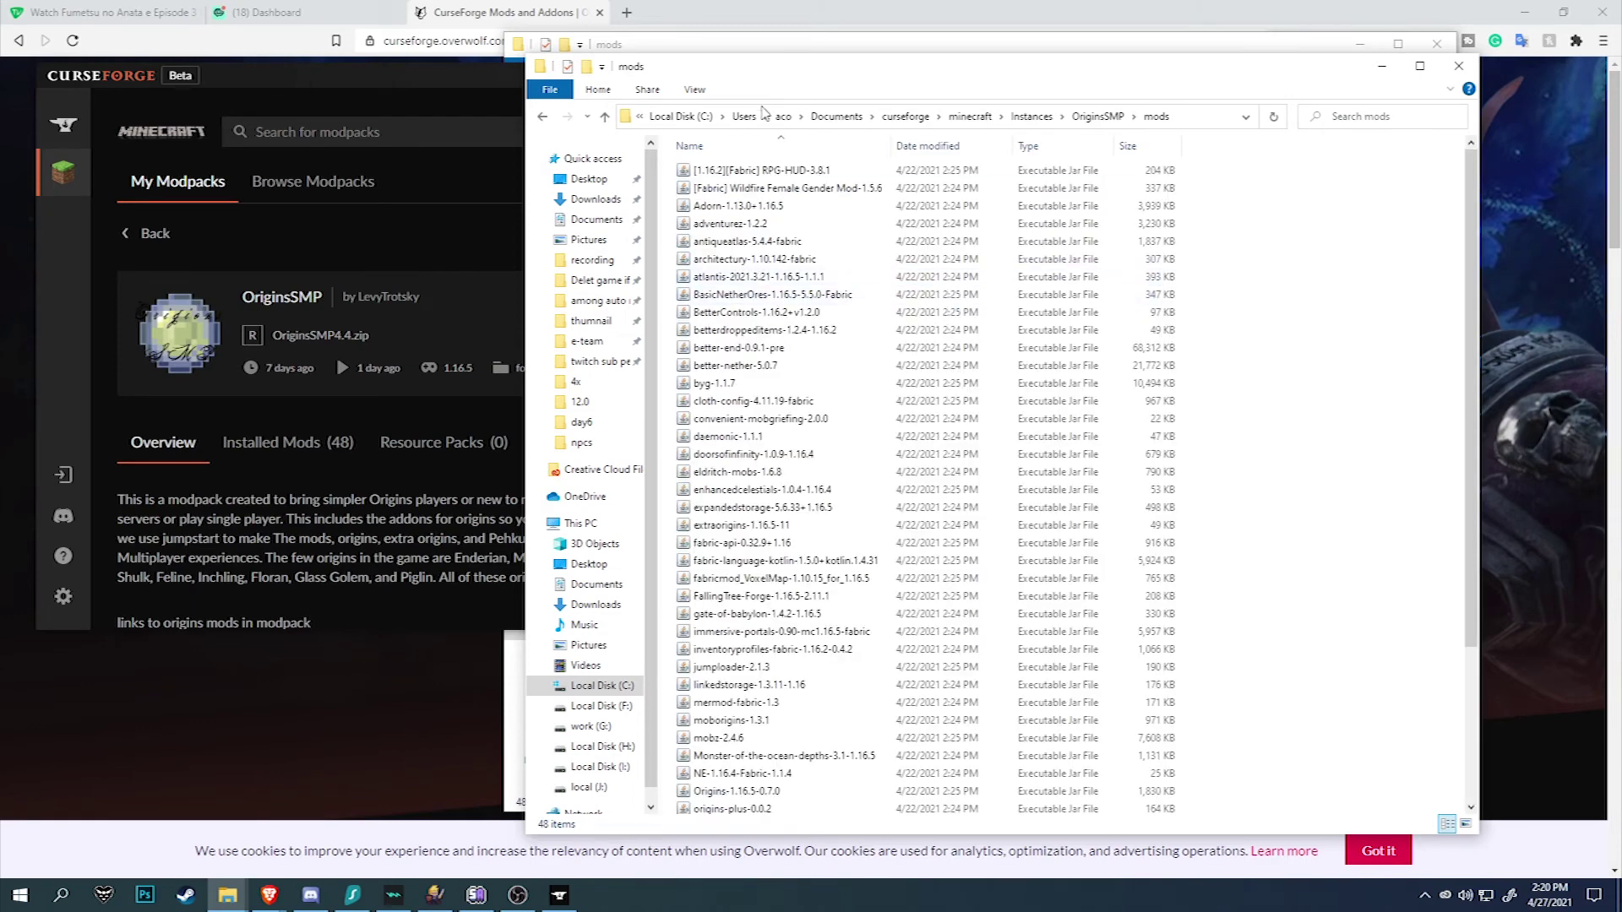
- Move the OptiFine_1.16.5_HD_U_G7 file from Downloads into the OriginsSMP mods folder
left_click_drag(750, 49, 471, 95)
left_click(289, 178)
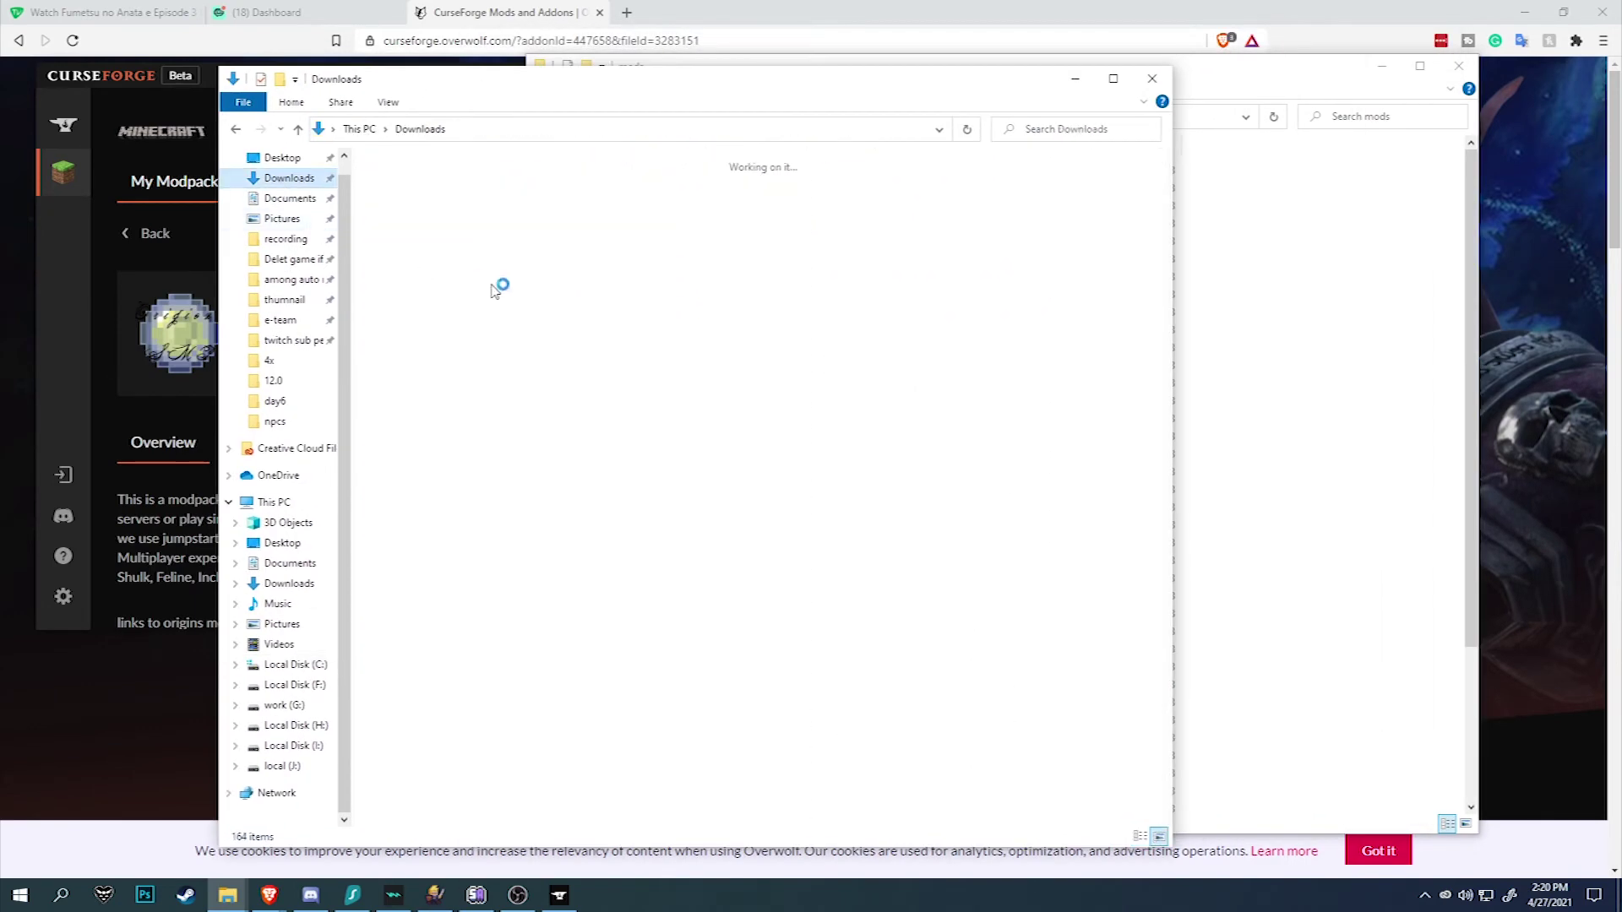
scroll(639, 364, "down", 2)
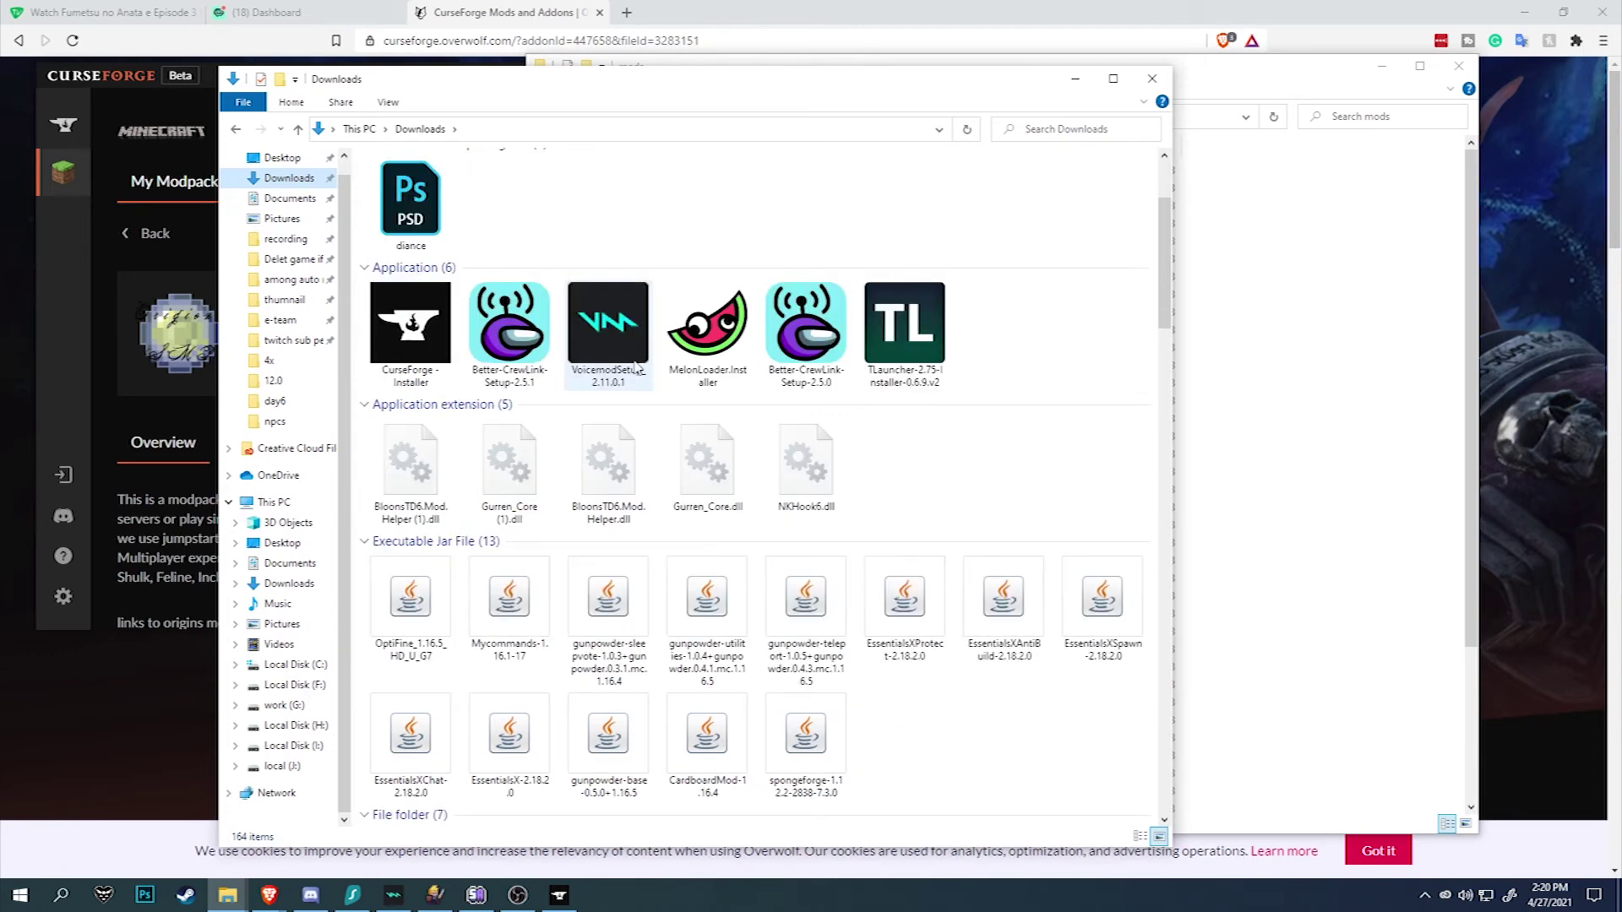
left_click(421, 601)
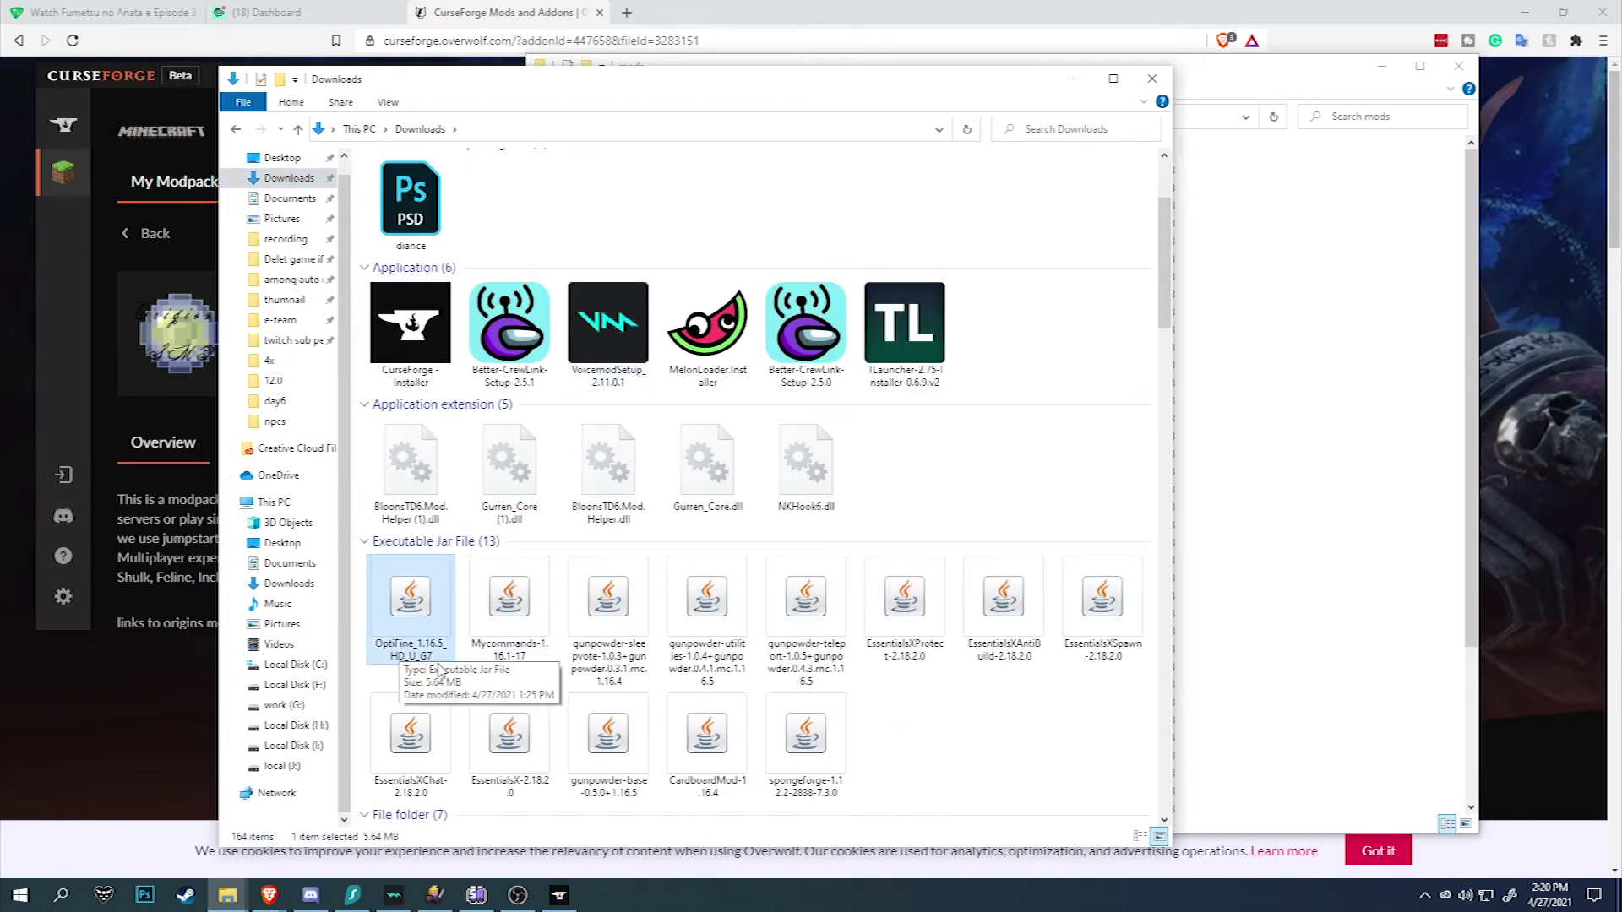
left_click(466, 667)
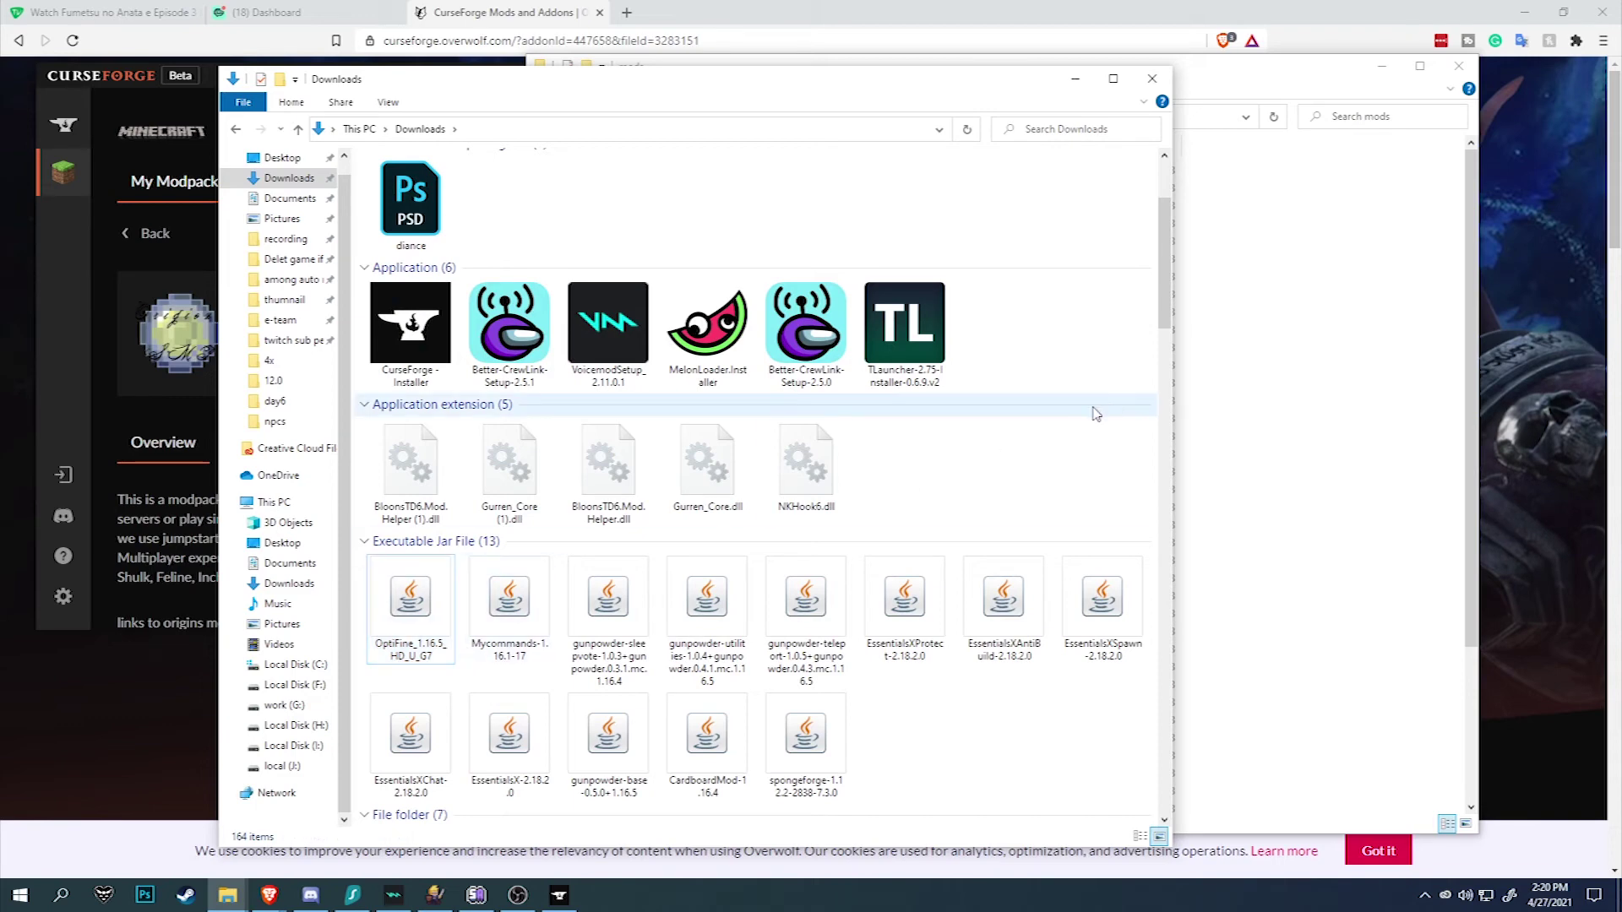
left_click_drag(411, 598, 1267, 438)
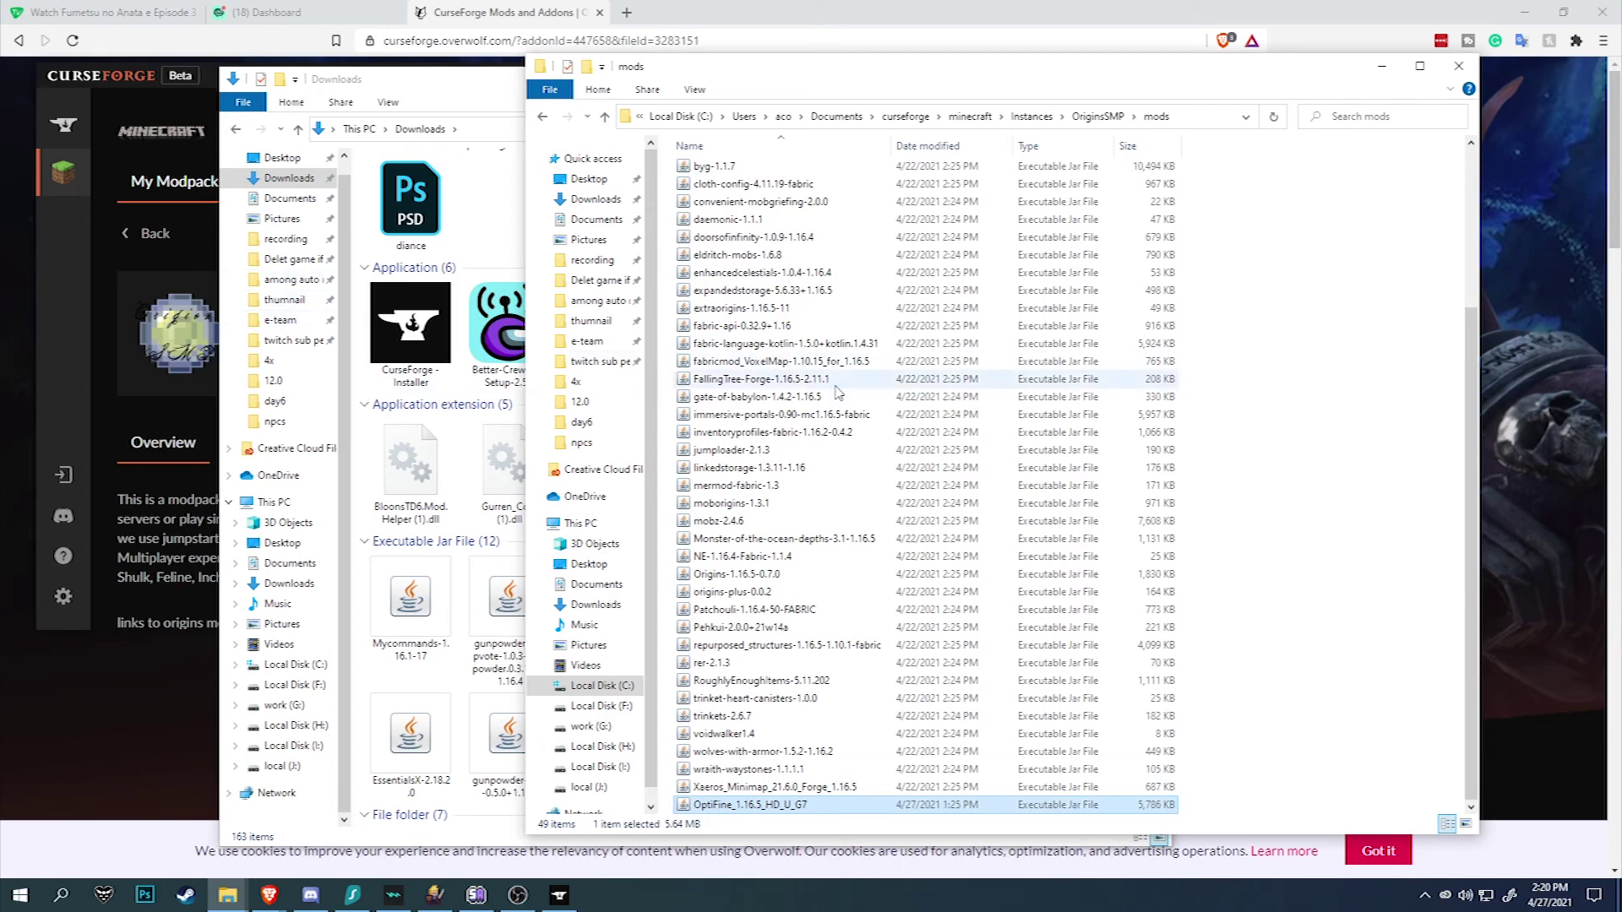
- Open the options text file in the OriginsSMP folder, save it with gamma set to 1000, and close it
left_click(1098, 115)
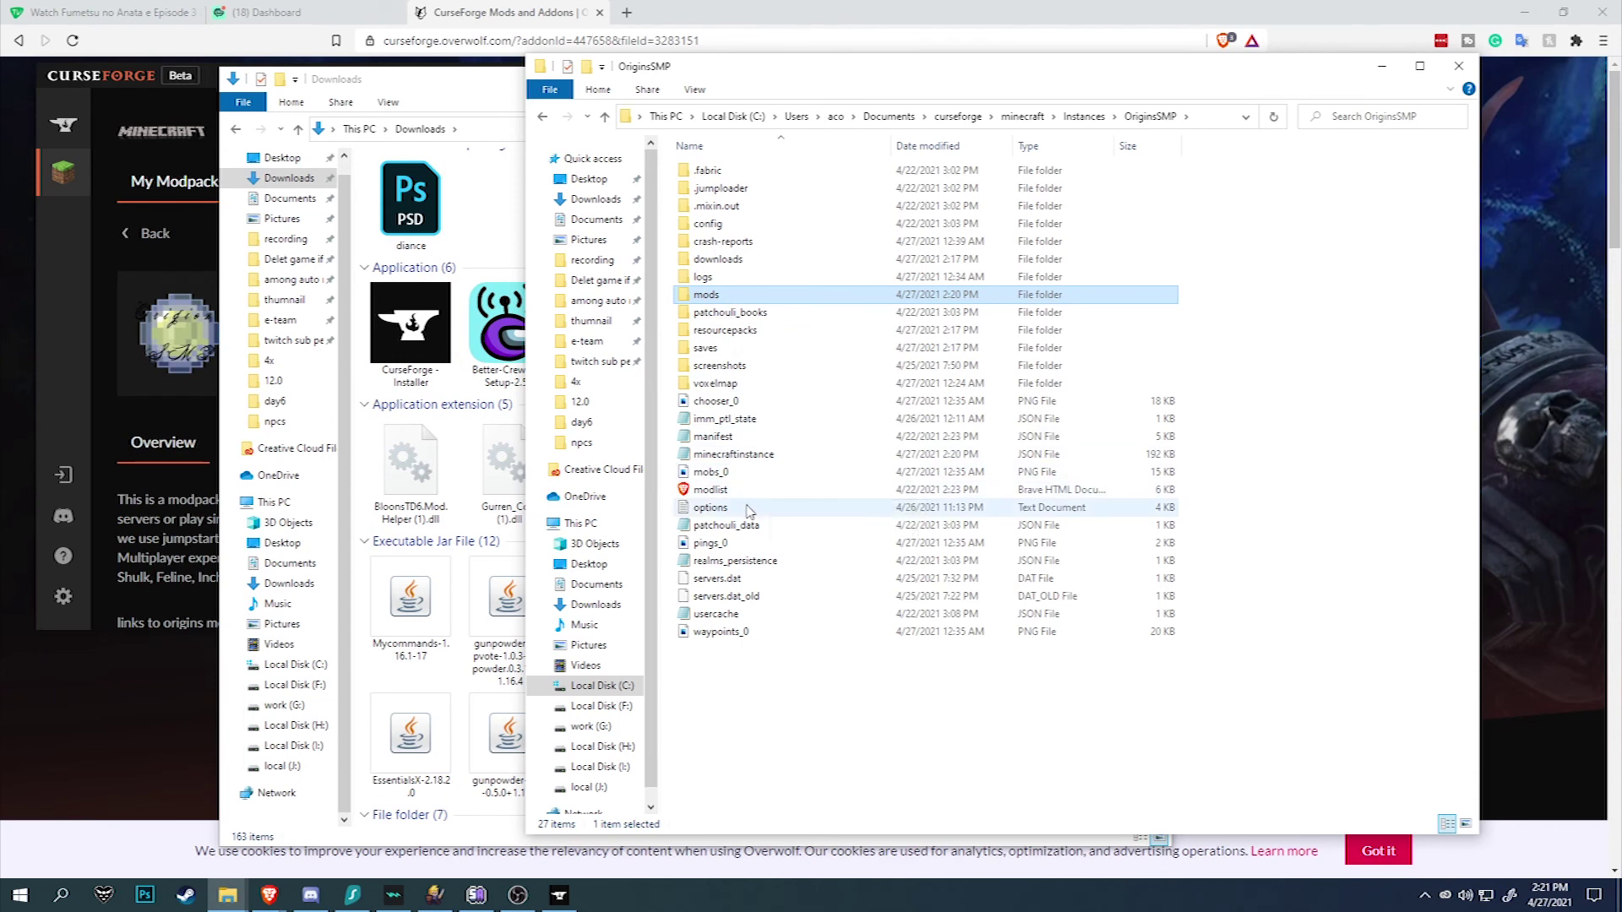
double_click(746, 506)
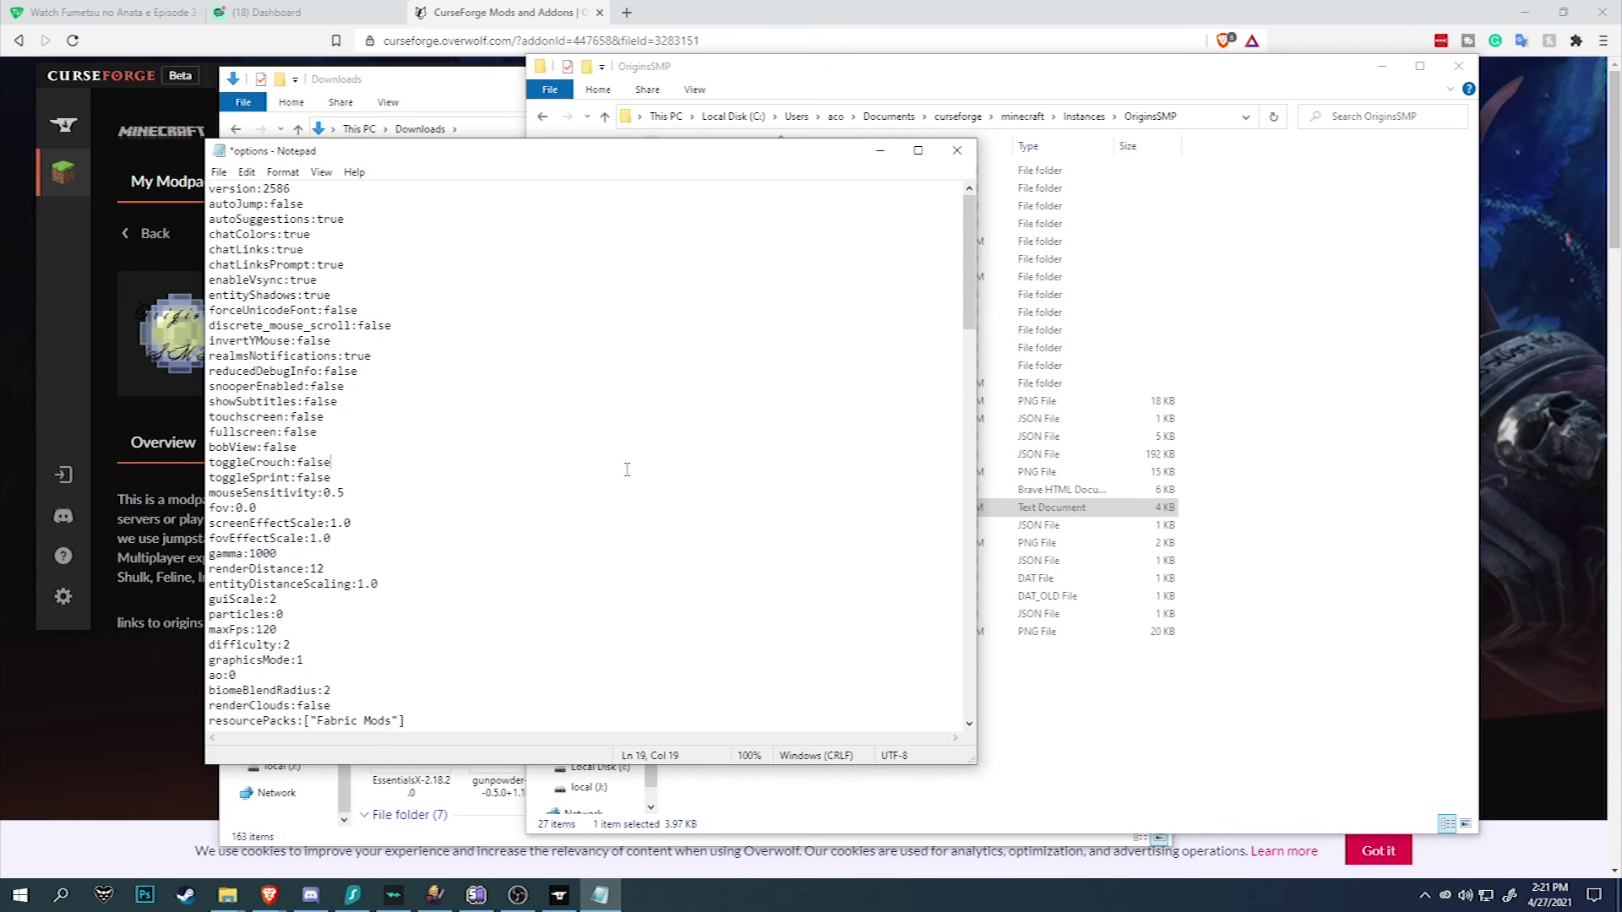
left_click(957, 151)
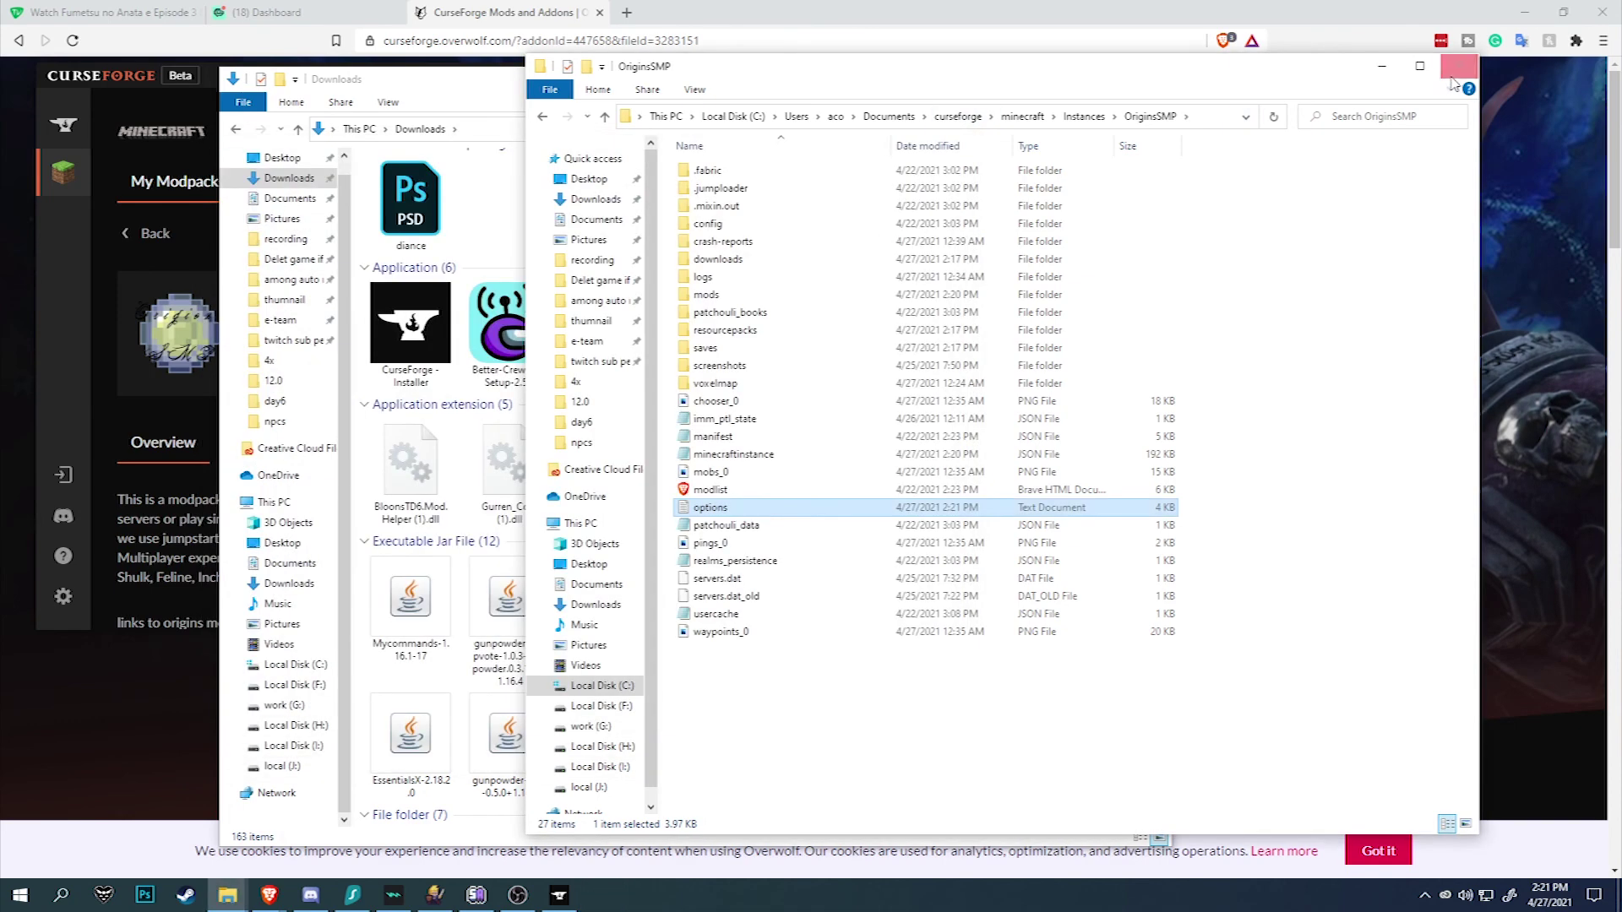